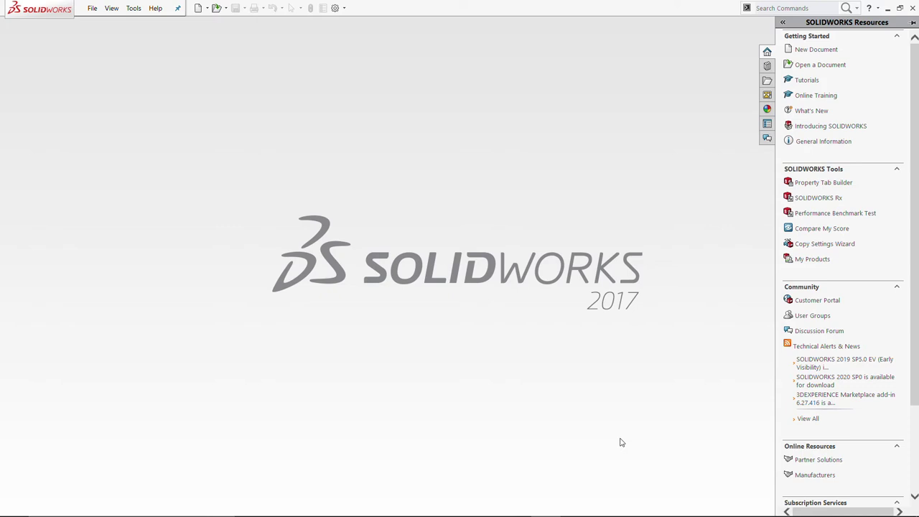
- Create a new Part document (Part1) with Ctrl+N
key("ctrl+n")
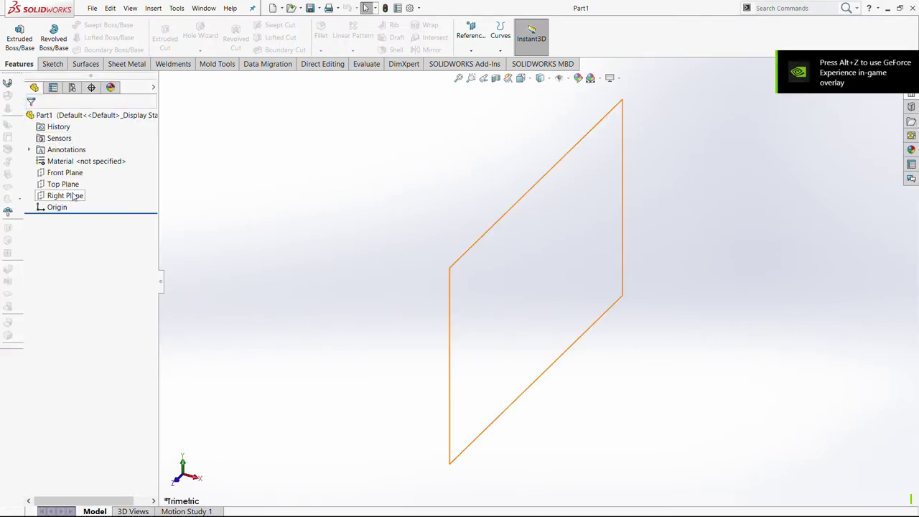
- Sketch on the Front Plane and draw a center rectangle anchored at the origin
left_click(58, 174)
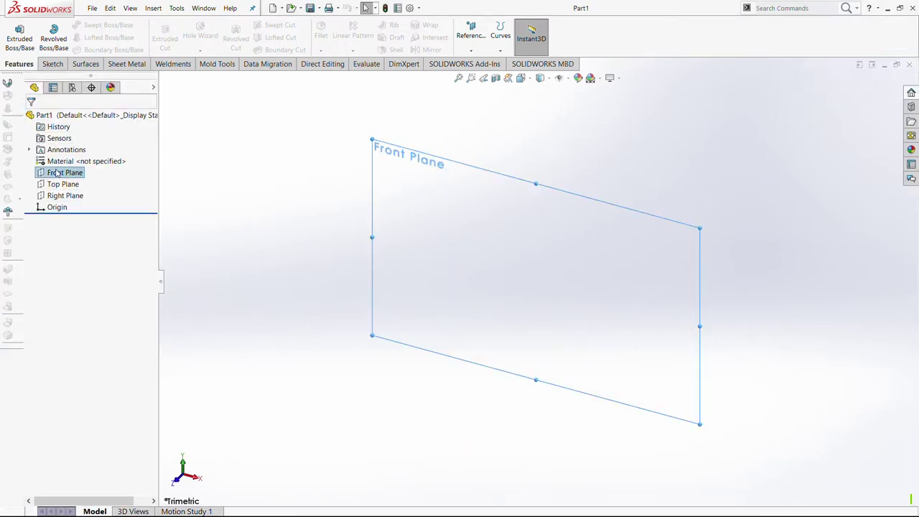
left_click(69, 153)
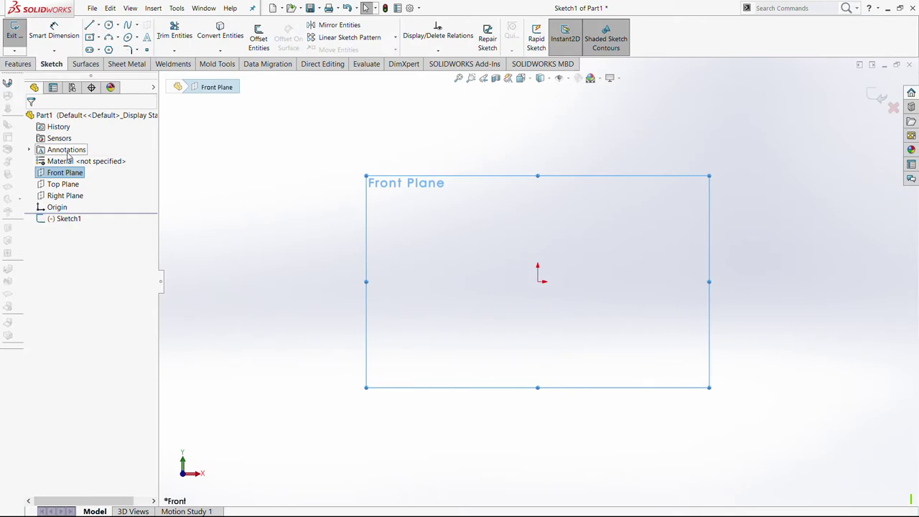
left_click(98, 37)
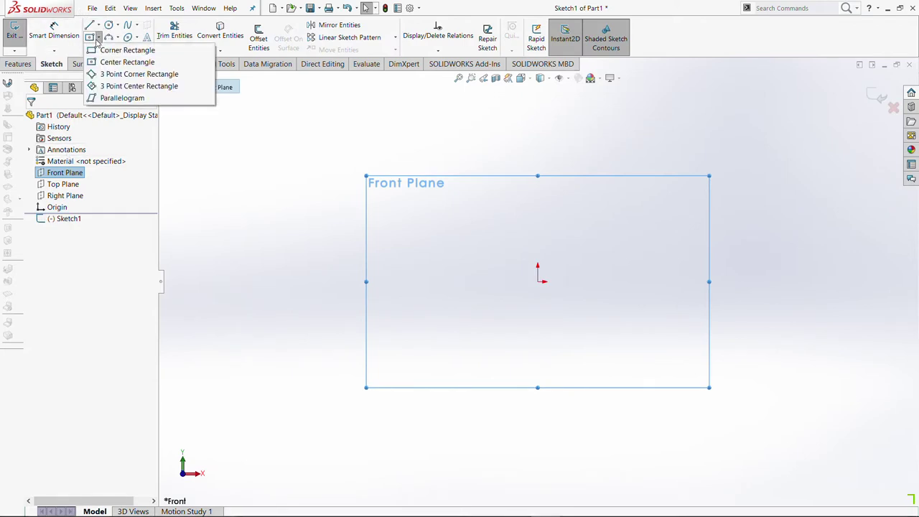
left_click(122, 61)
left_click(537, 282)
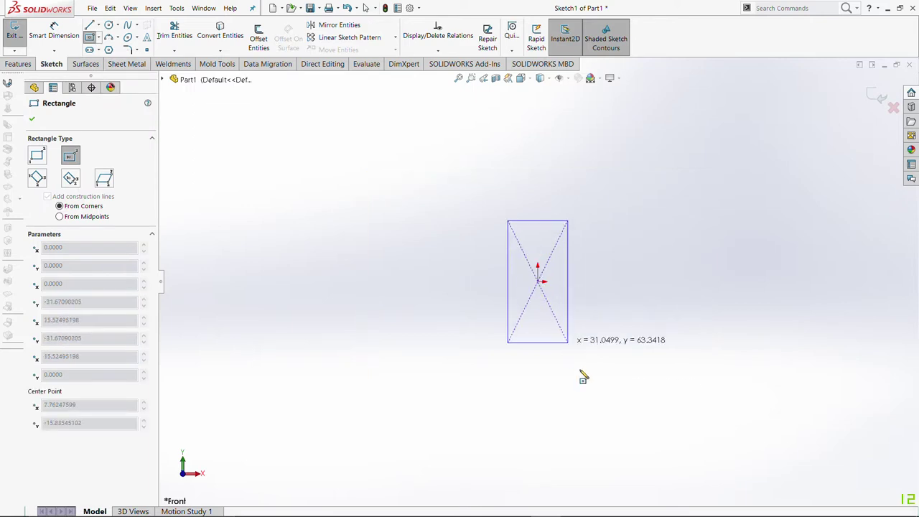
key("Escape")
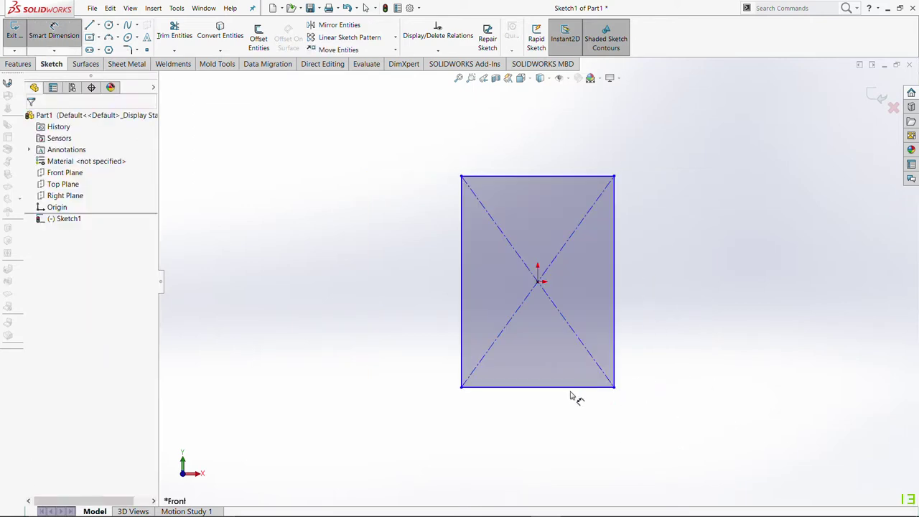
- Dimension the rectangle's bottom edge to 50 mm wide
left_click(573, 391)
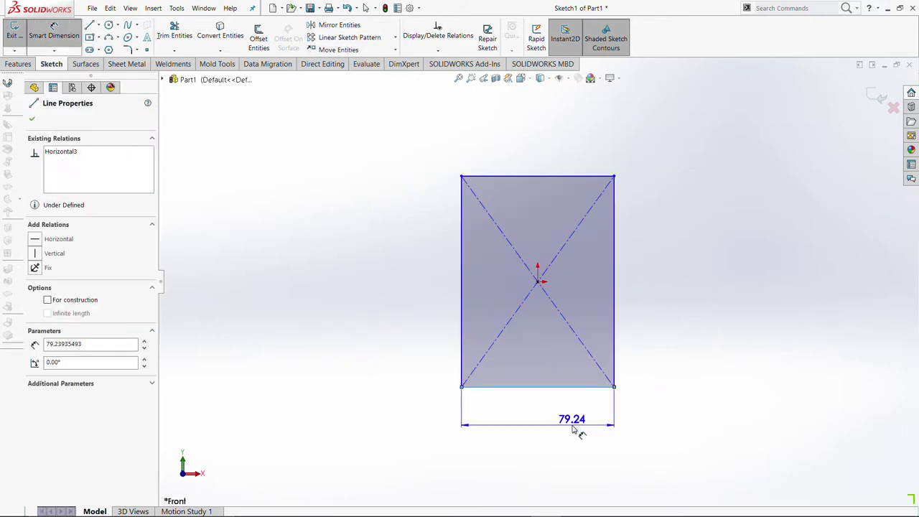
key("Escape")
left_click(61, 45)
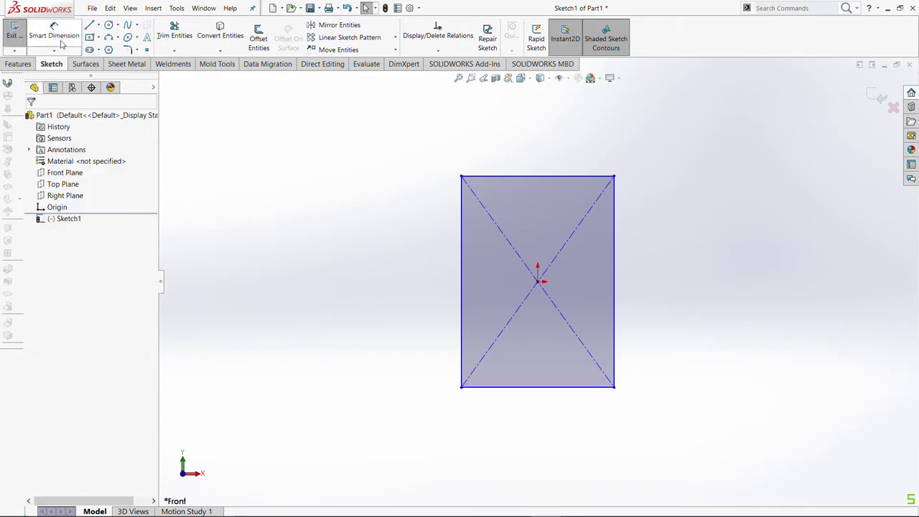
left_click(54, 29)
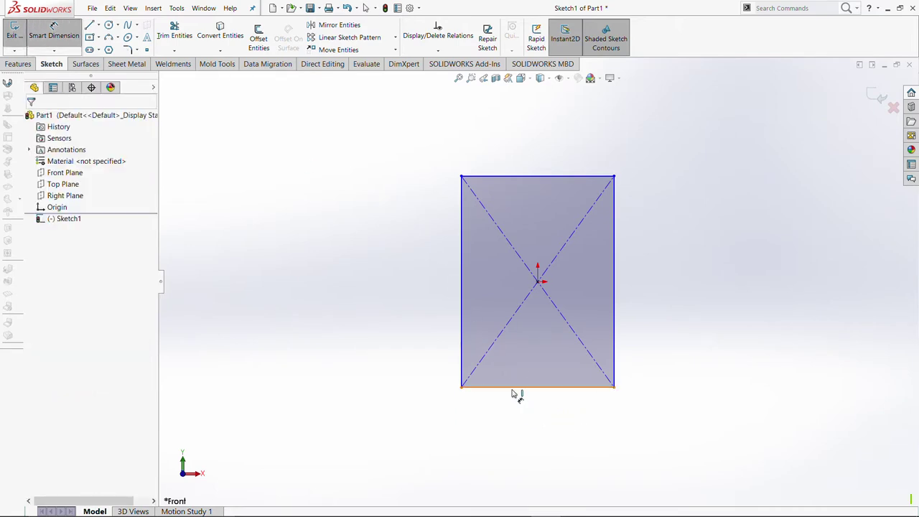
left_click(546, 392)
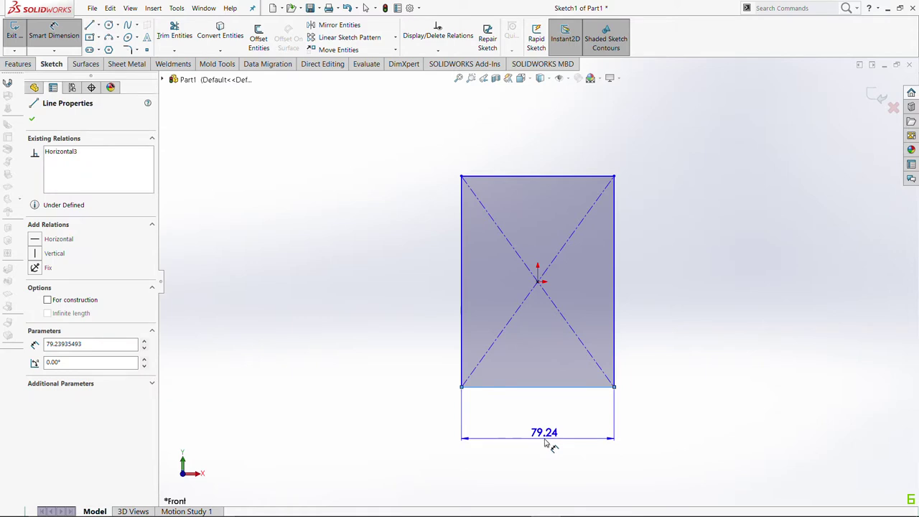
left_click(546, 443)
type("50")
key("Return")
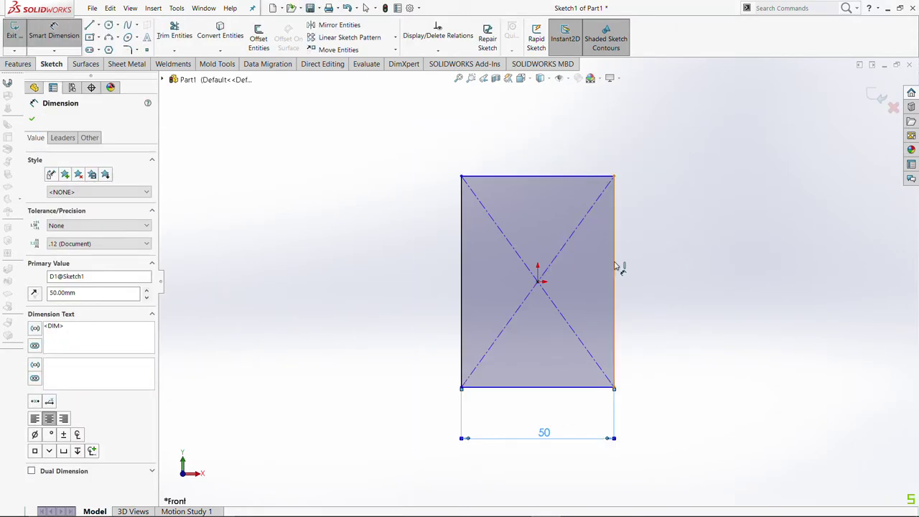
- Dimension the rectangle's right edge to 80 mm tall
left_click(615, 266)
left_click(695, 279)
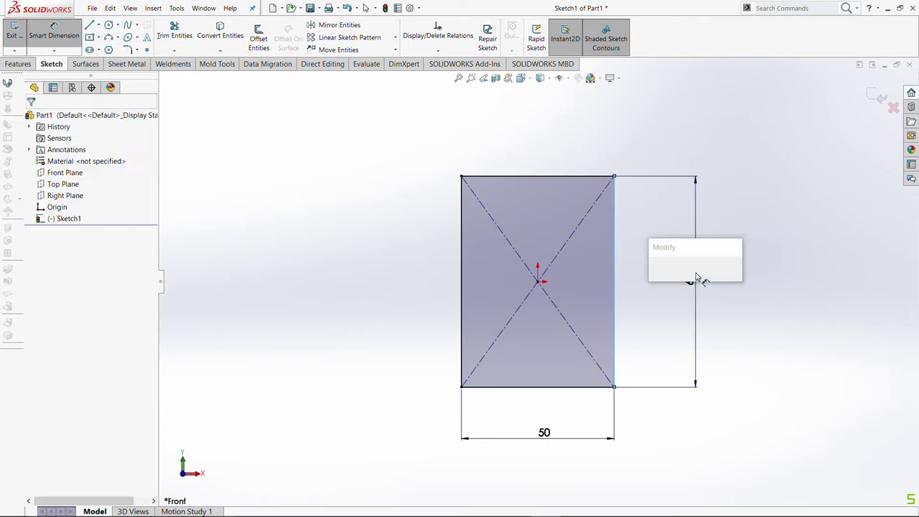
type("8")
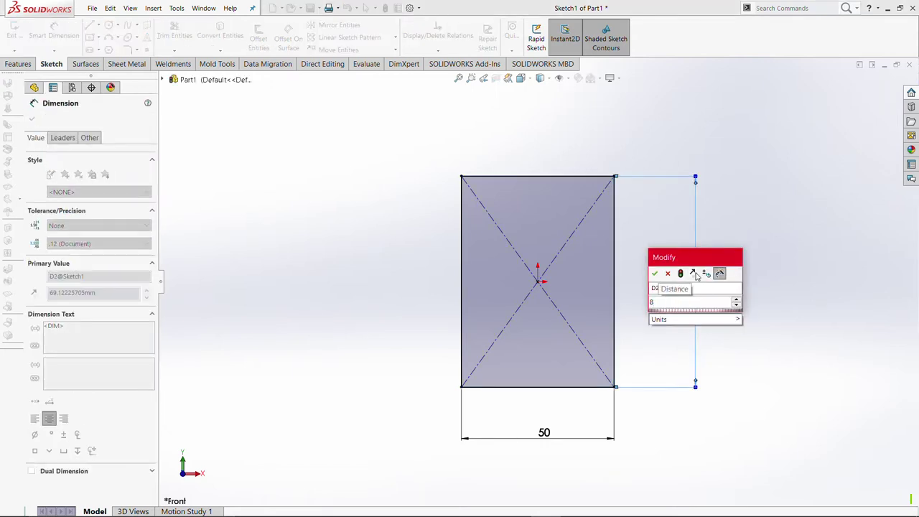
type("0")
key("Return")
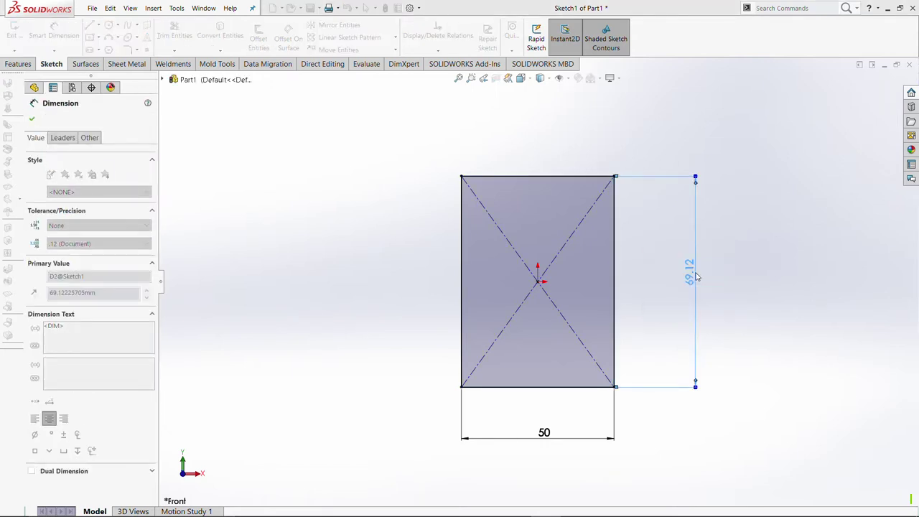
left_click(761, 307)
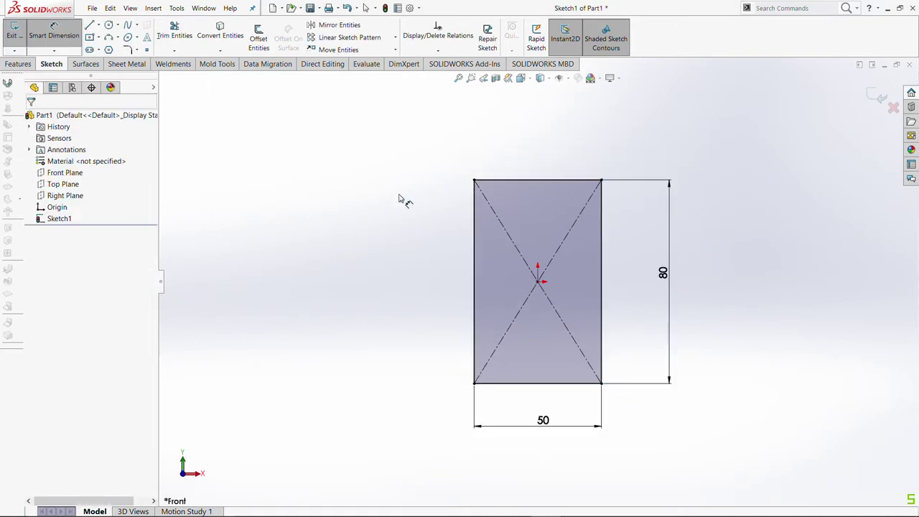
left_click(21, 64)
- Extrude the rectangle 10 mm, then start a sketch on the plate's front face, viewed Normal To
left_click(25, 38)
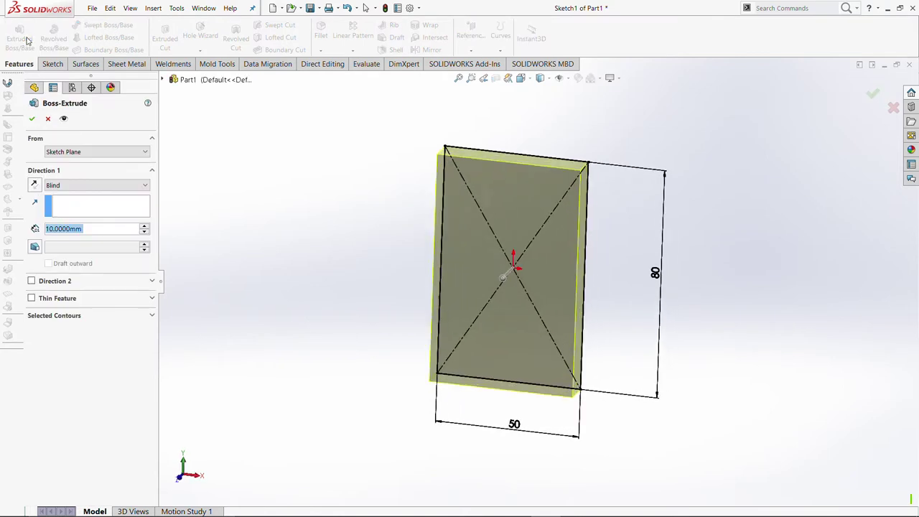
left_click(33, 119)
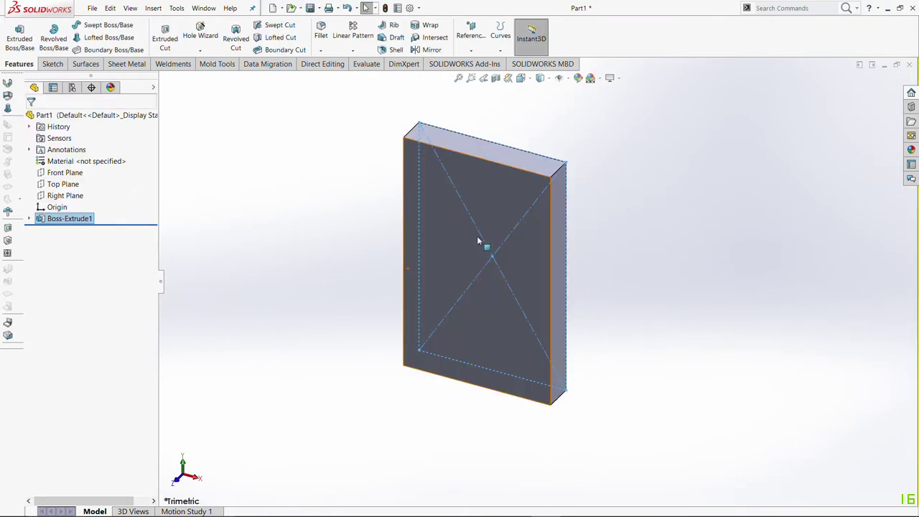
left_click(441, 258)
right_click(444, 253)
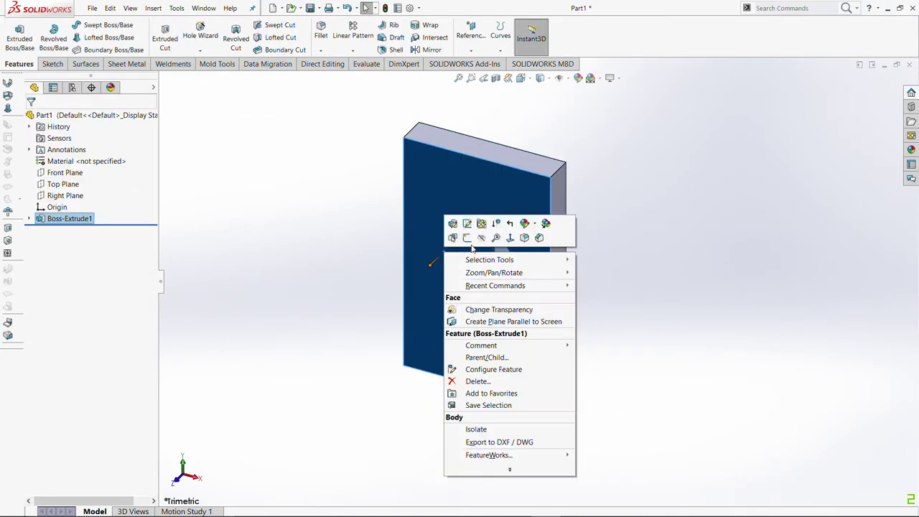
left_click(470, 240)
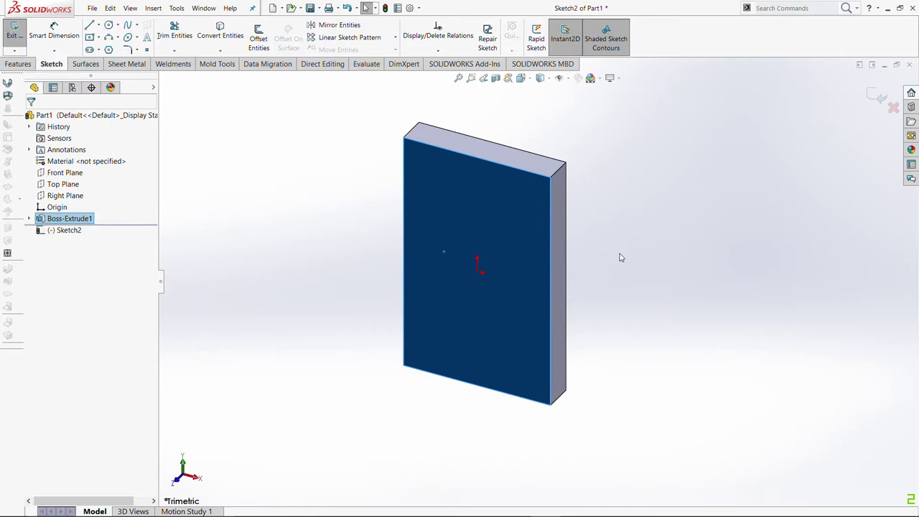
key("ctrl+8")
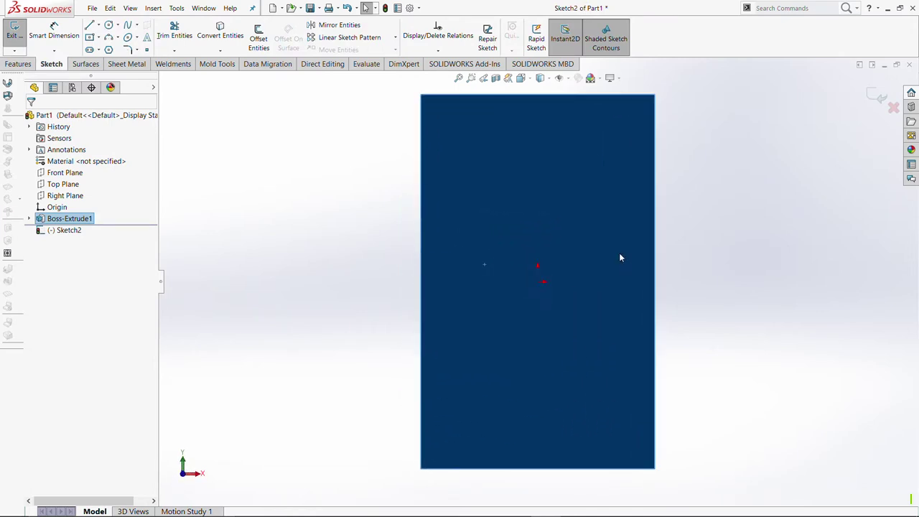
left_click(687, 265)
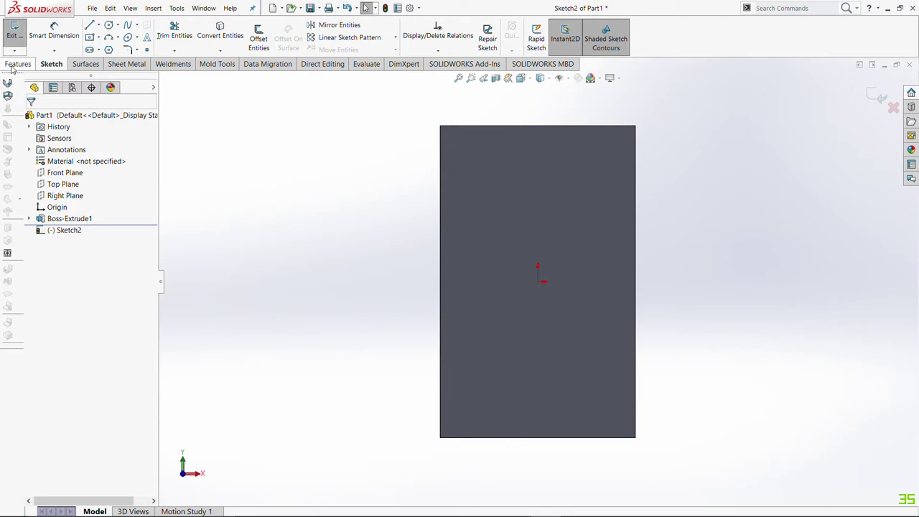
left_click(18, 64)
left_click(51, 64)
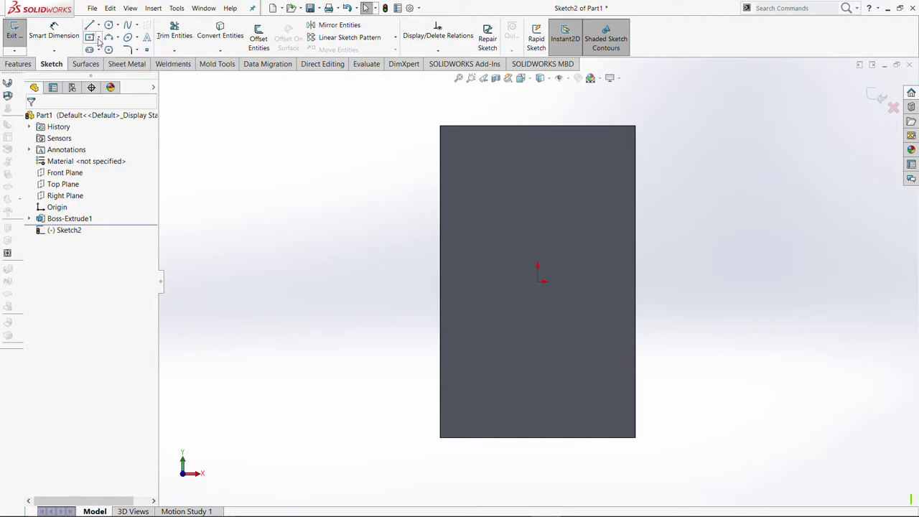
- Draw a small center rectangle at the origin on the plate face
left_click(98, 37)
left_click(126, 62)
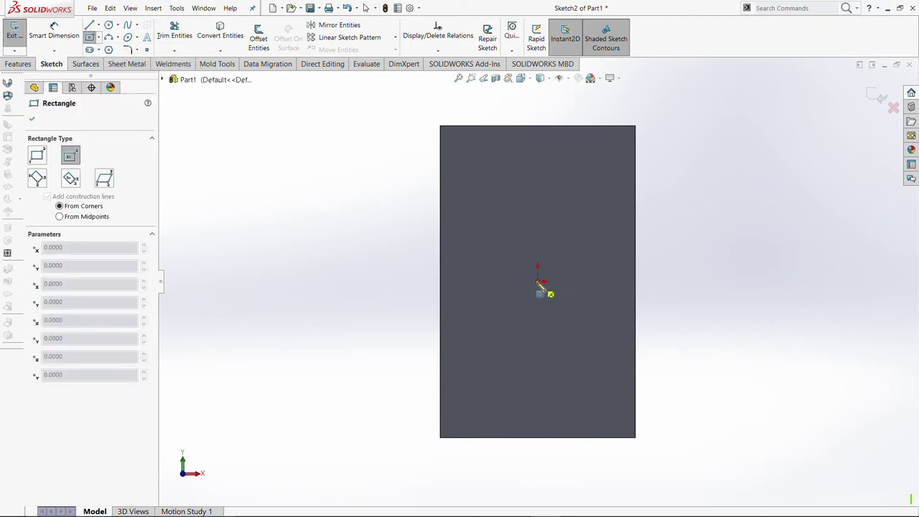
left_click(537, 281)
left_click(576, 319)
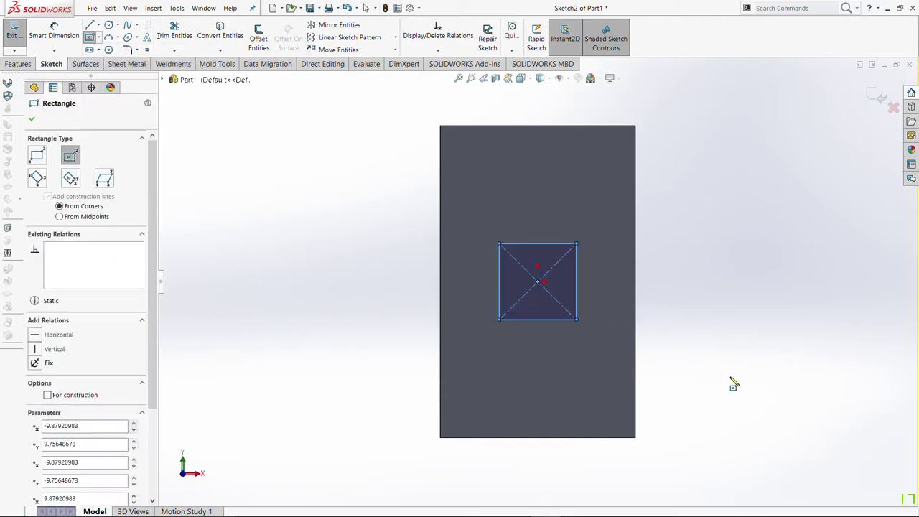
- Dimension the rectangle's width and height to 25 mm each
left_click(53, 34)
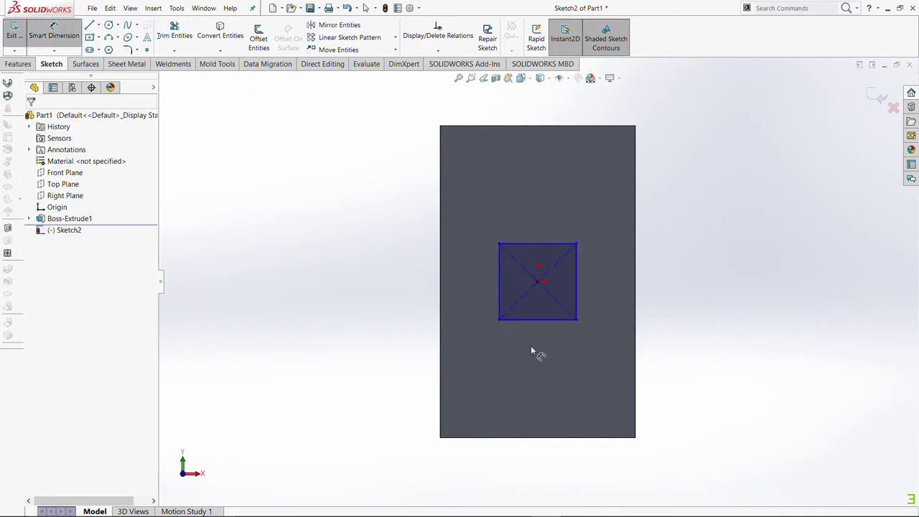
left_click(536, 319)
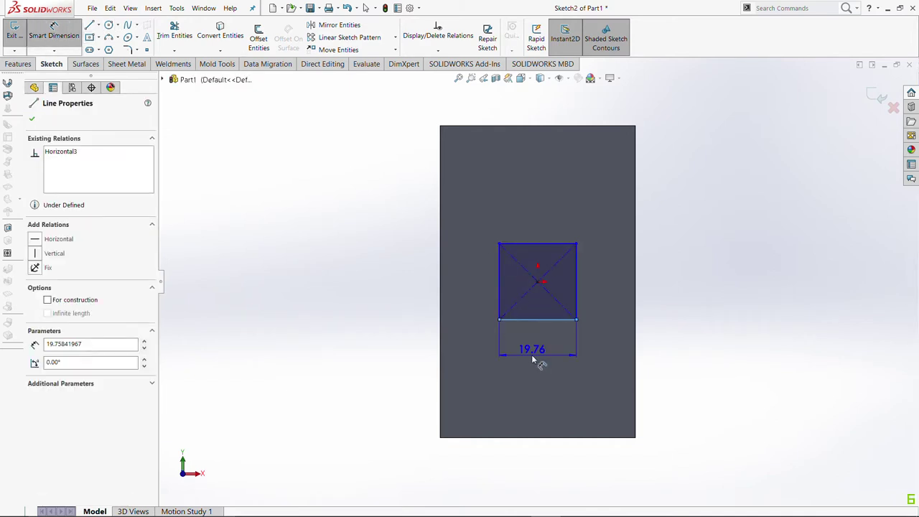
left_click(532, 359)
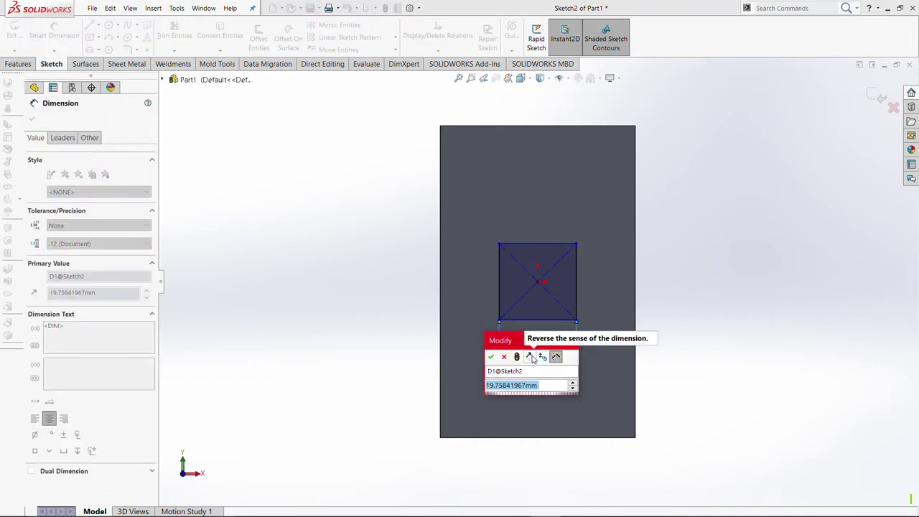
type("25")
left_click(491, 357)
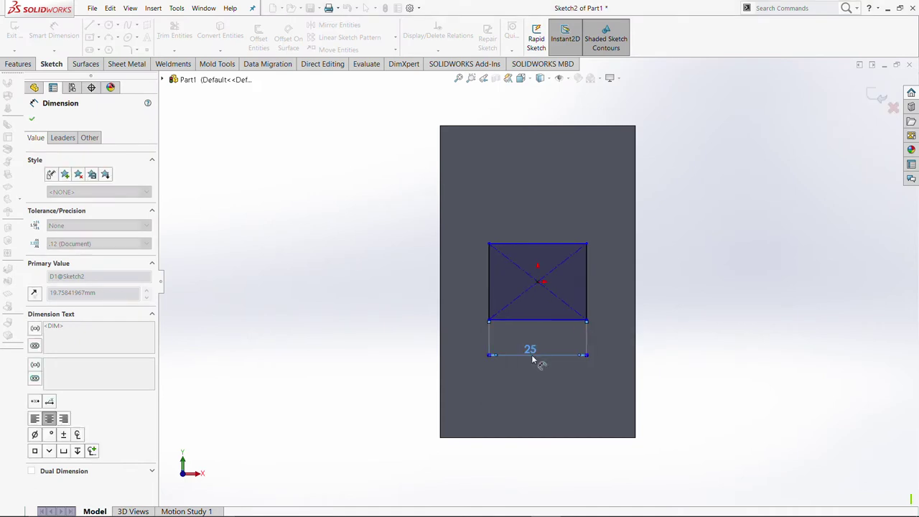
left_click(588, 284)
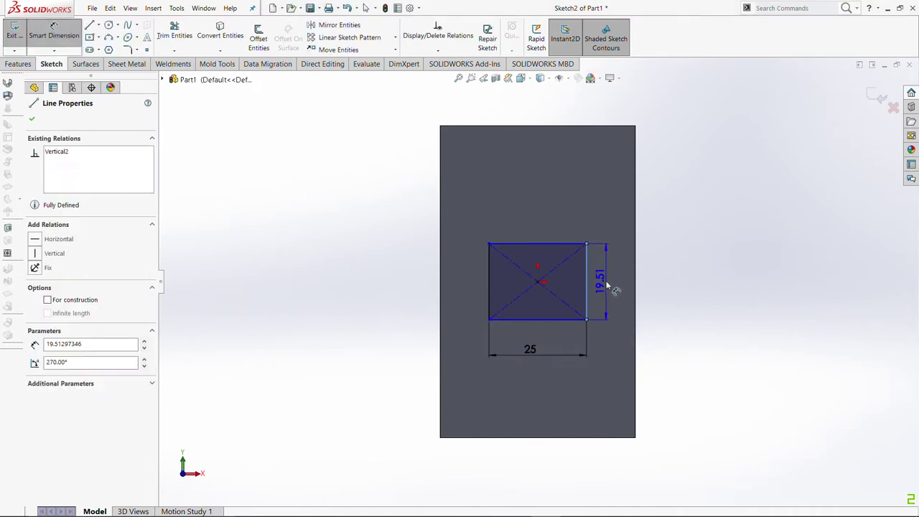
left_click(607, 285)
type("25")
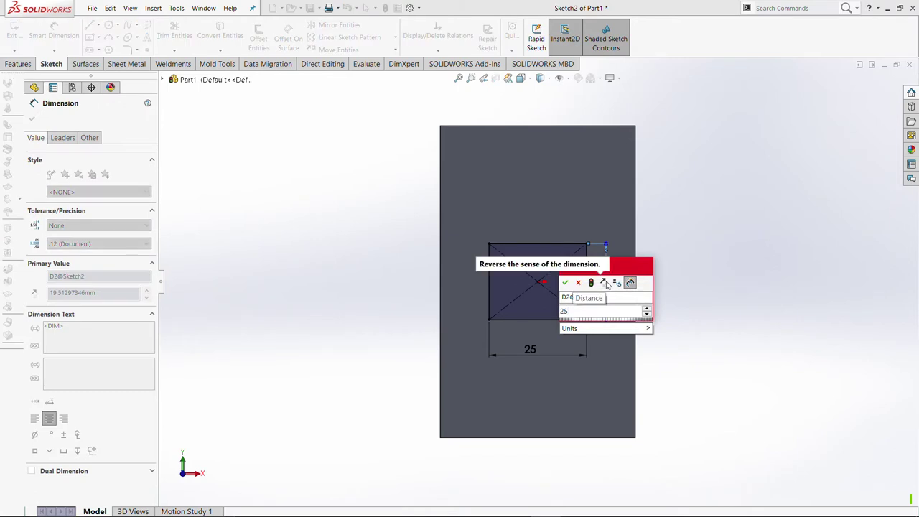
key("Return")
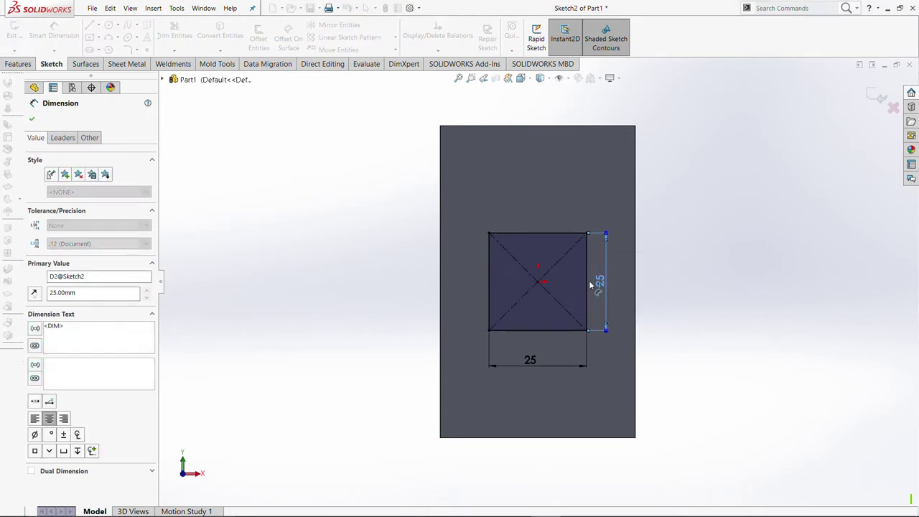
key("Escape")
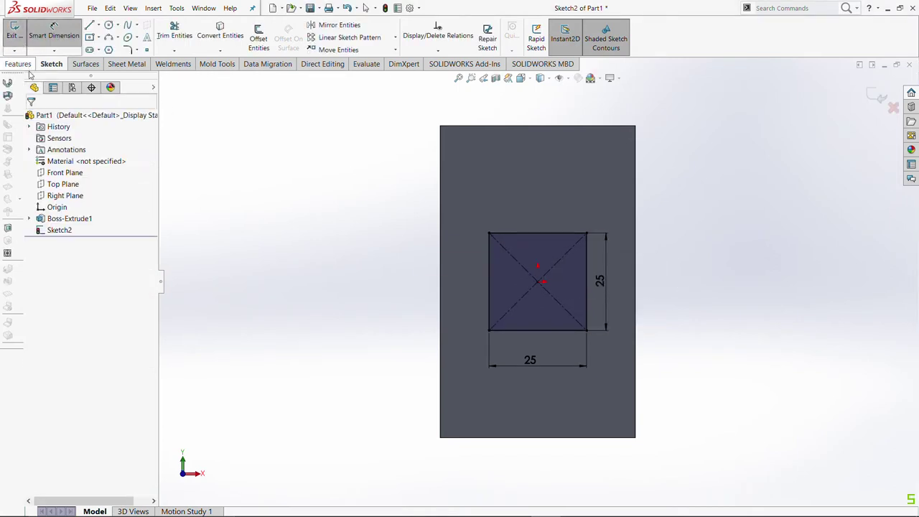
left_click(26, 66)
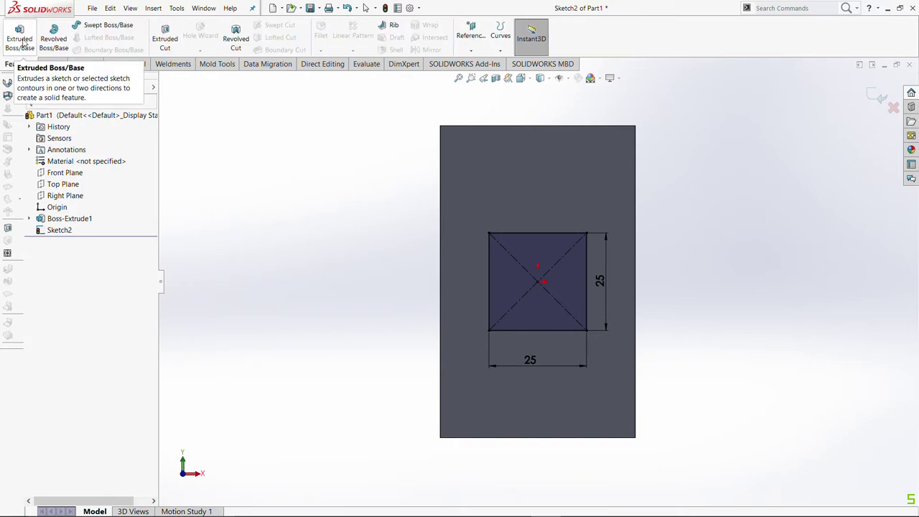
- Extrude the 25 mm square 85 mm Blind from the plate as Boss-Extrude2
left_click(22, 40)
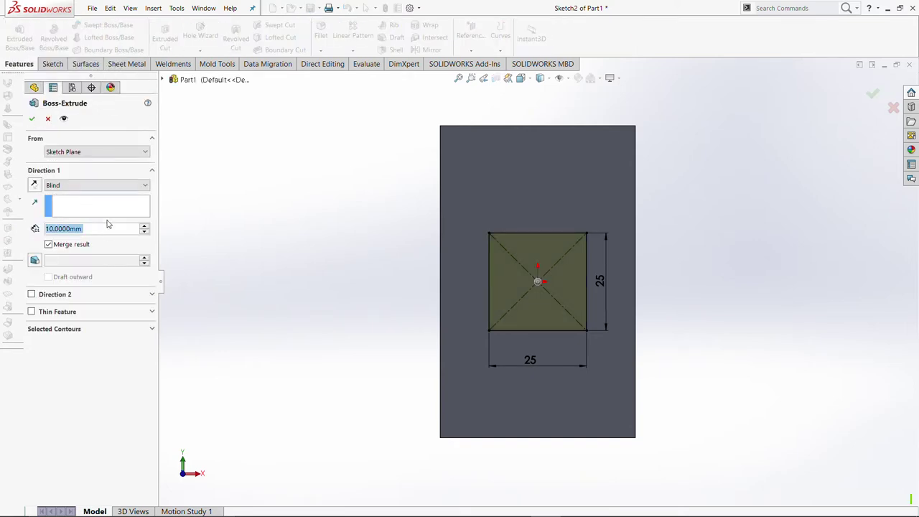
scroll(108, 235, "up", 2)
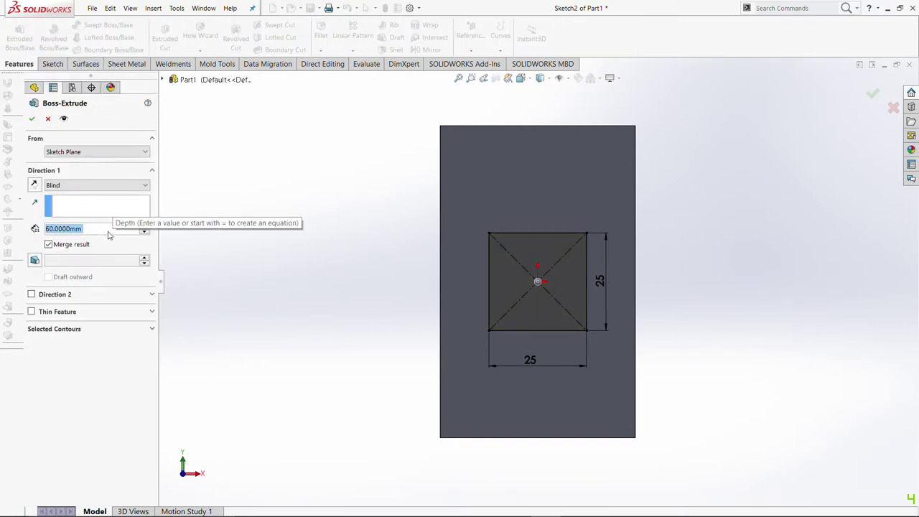
left_click(53, 229)
type("5")
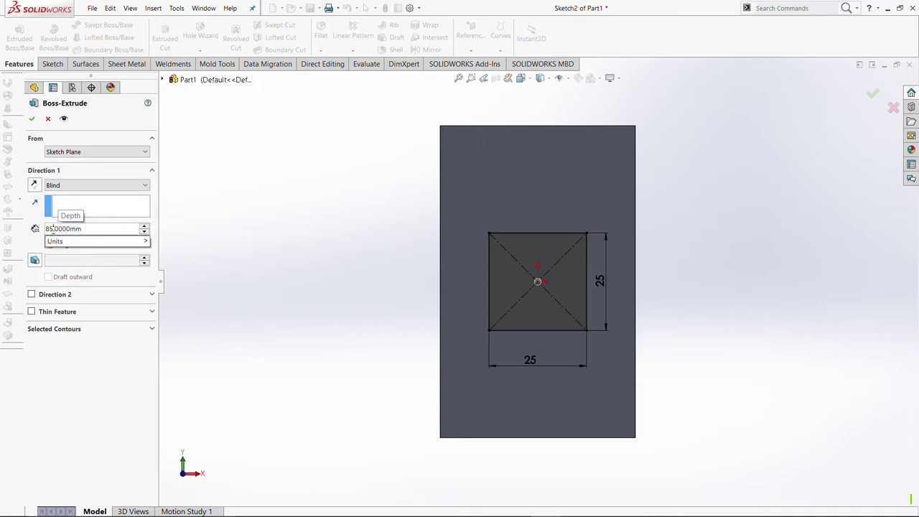
left_click(32, 120)
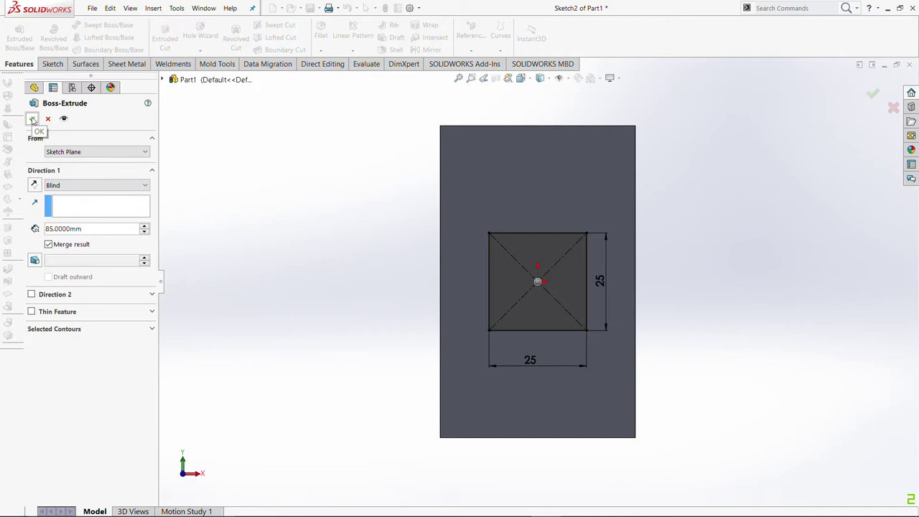
middle_click_drag(389, 227, 302, 237)
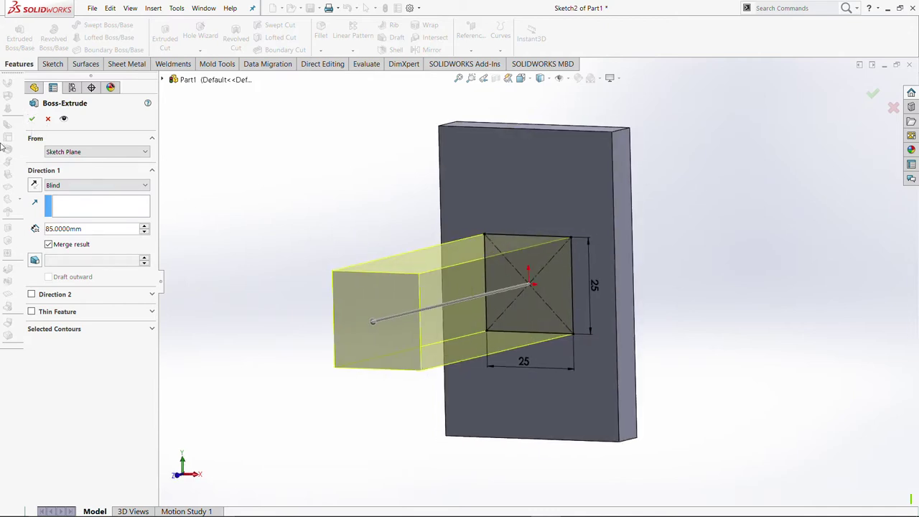
left_click(32, 121)
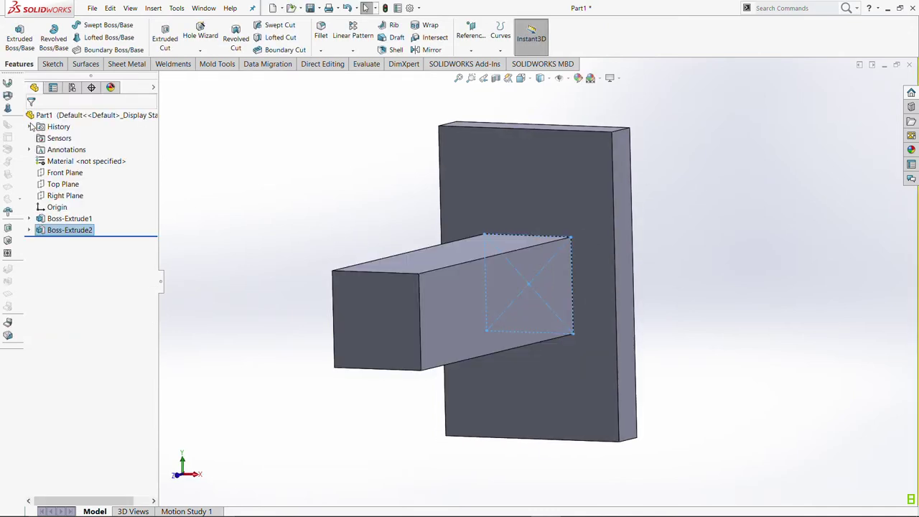
left_click(250, 182)
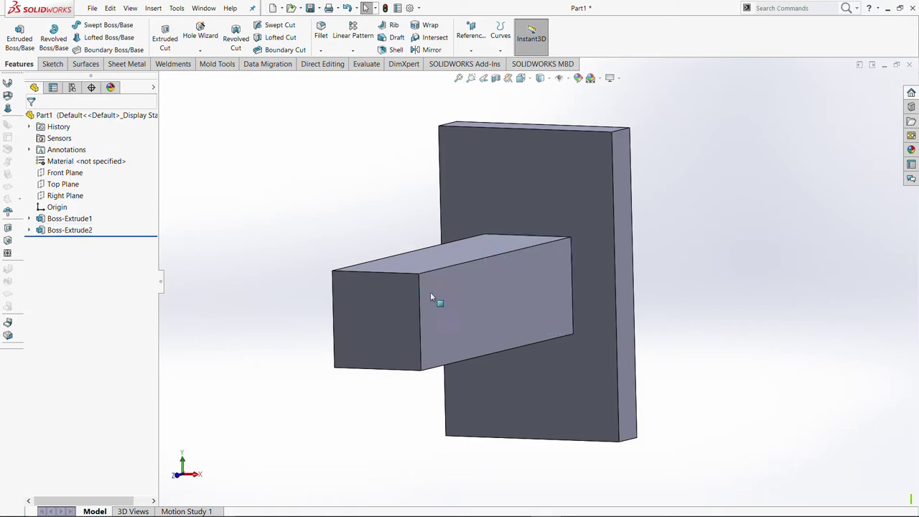
scroll(445, 294, "up", 3)
- Start a sketch on the plate face and draw circles above and below the square
left_click(546, 229)
right_click(544, 224)
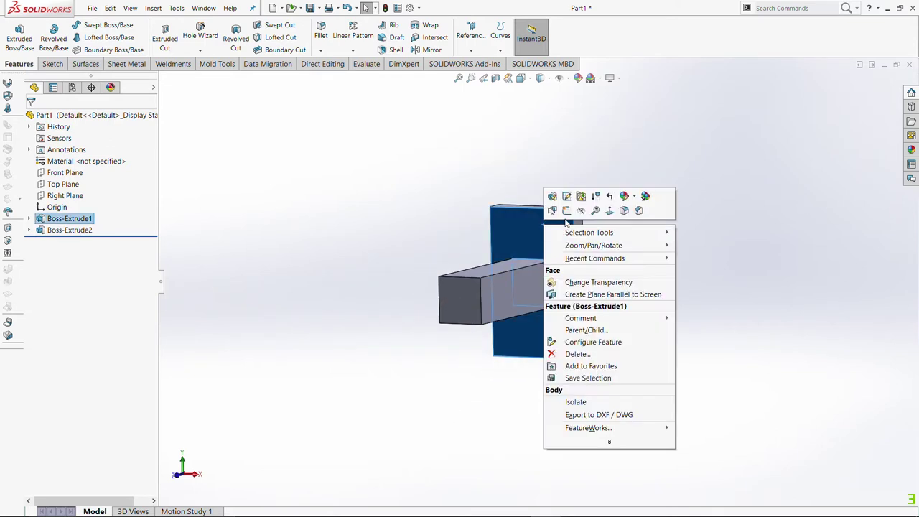
left_click(566, 210)
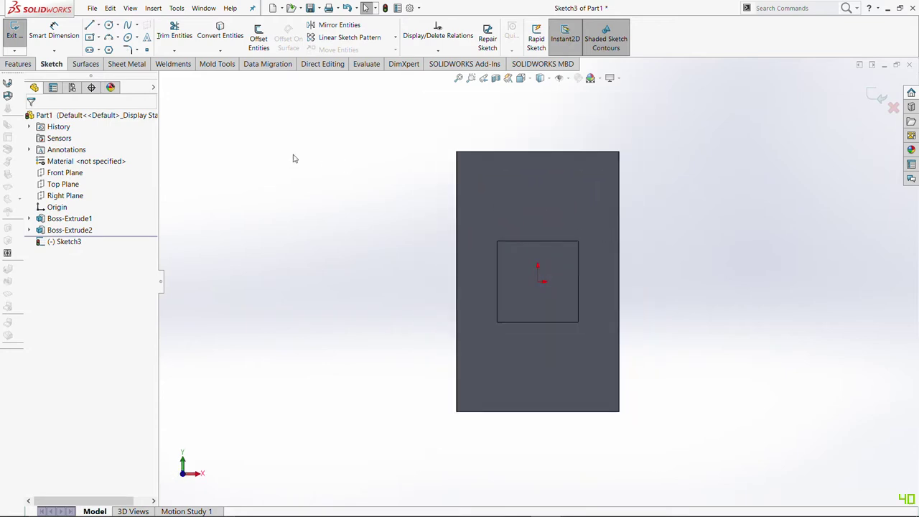
left_click(109, 25)
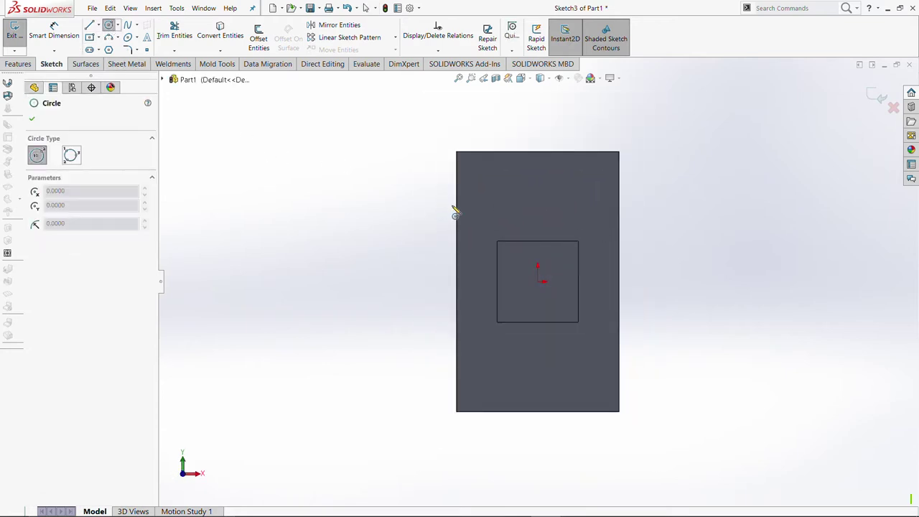
left_click(538, 186)
left_click(549, 196)
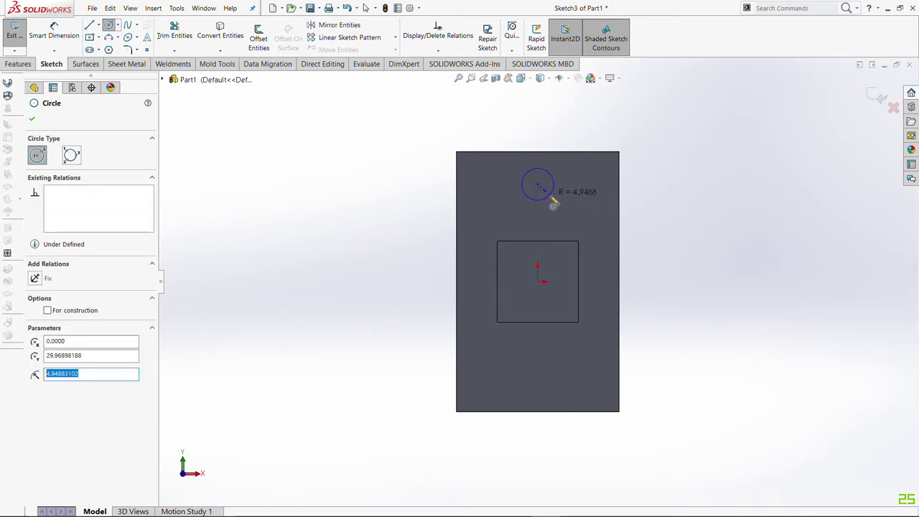
left_click(538, 372)
left_click(553, 374)
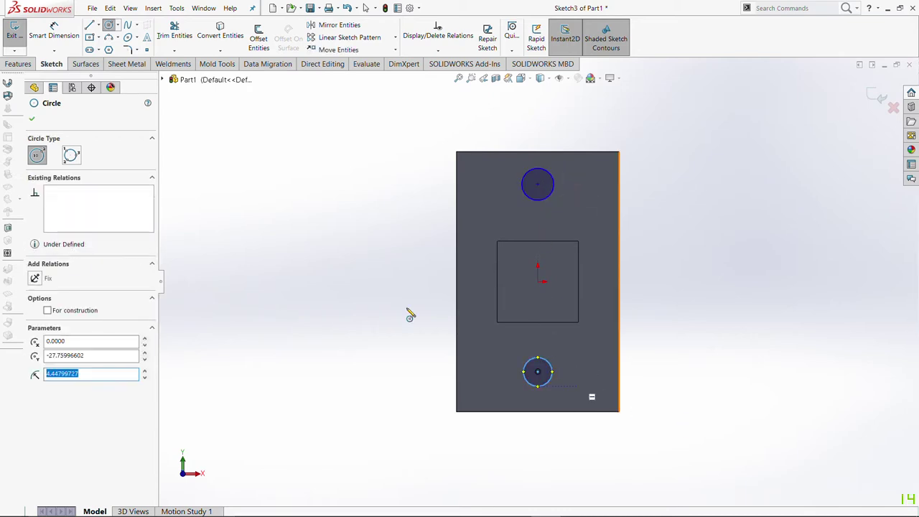
- Dimension the upper circle's centre 12.5 mm from the plate's top edge
left_click(58, 38)
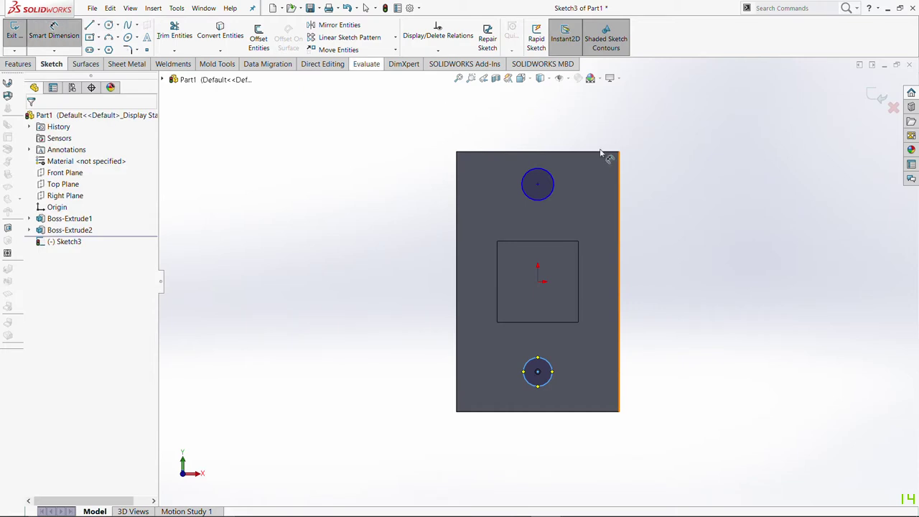
left_click(538, 185)
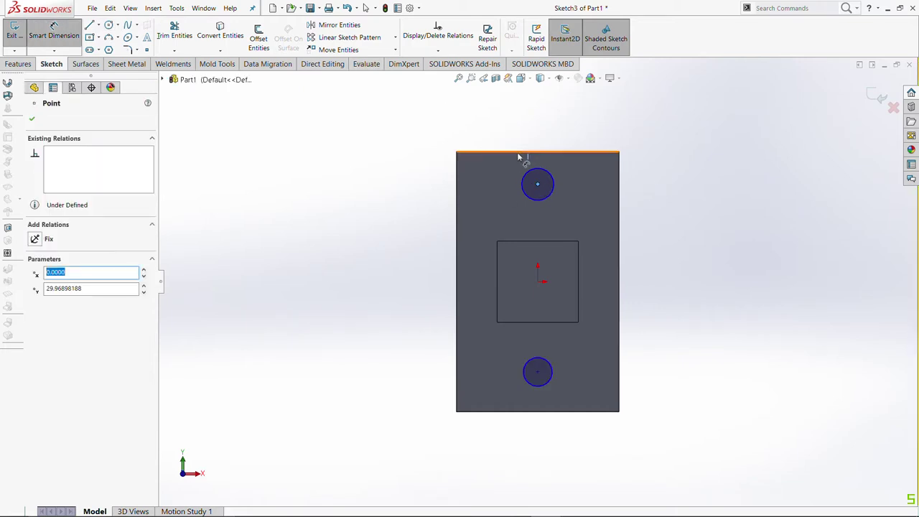
left_click(518, 154)
left_click(421, 152)
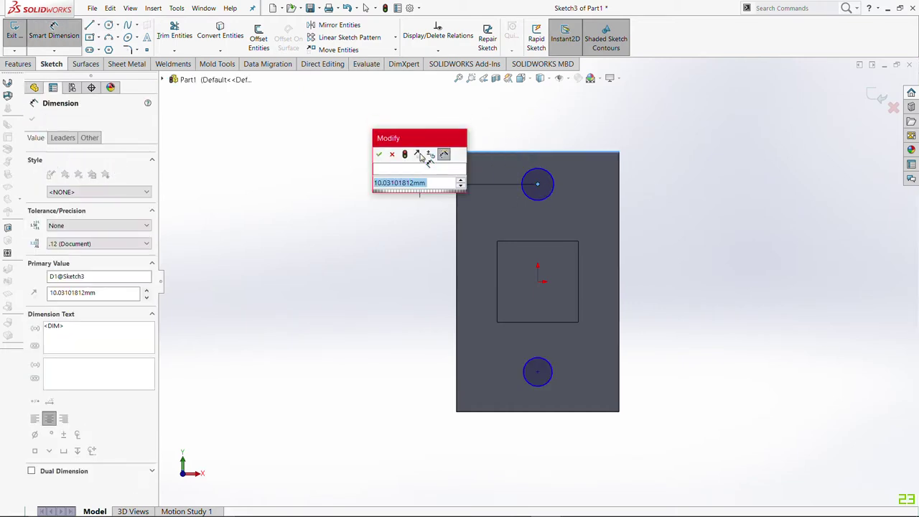
type("12.5")
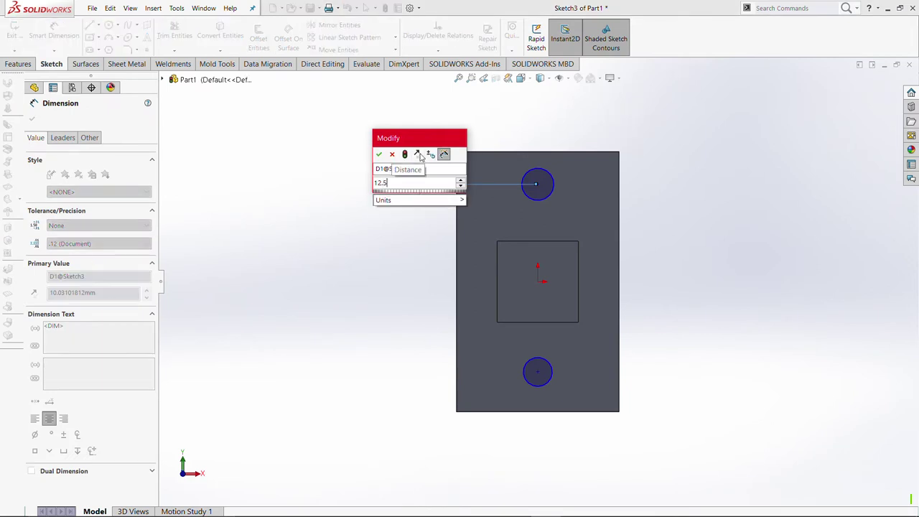
key("Return")
key("Escape")
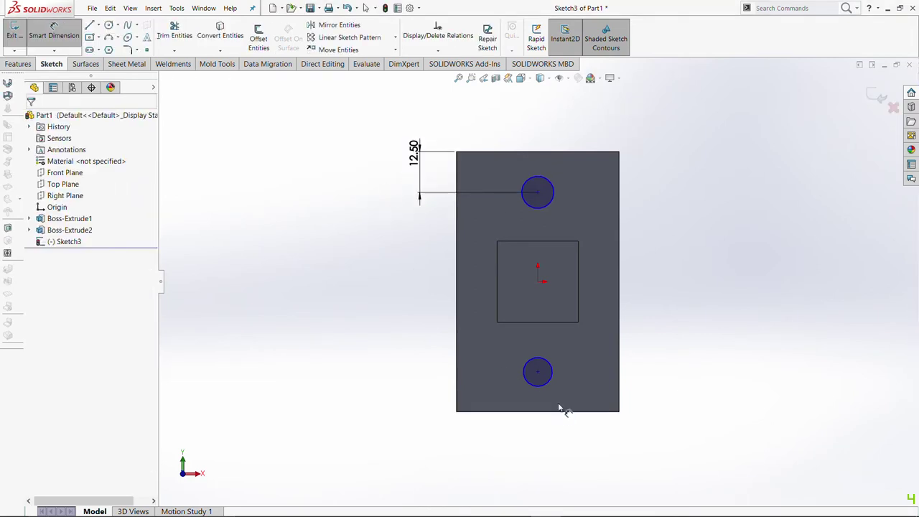
- Dimension the lower circle's centre 12.50 mm from the bottom edge, discarding the redundant dimension
left_click(539, 373)
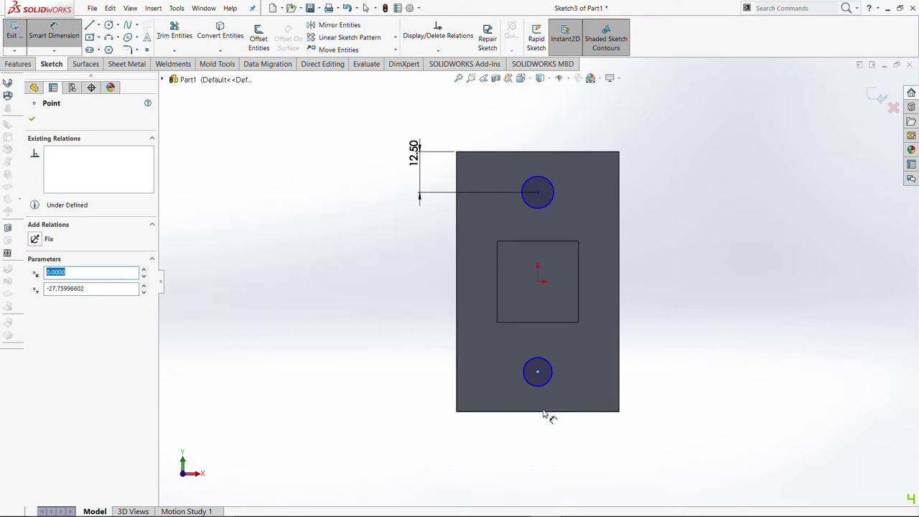
left_click(544, 412)
left_click(415, 393)
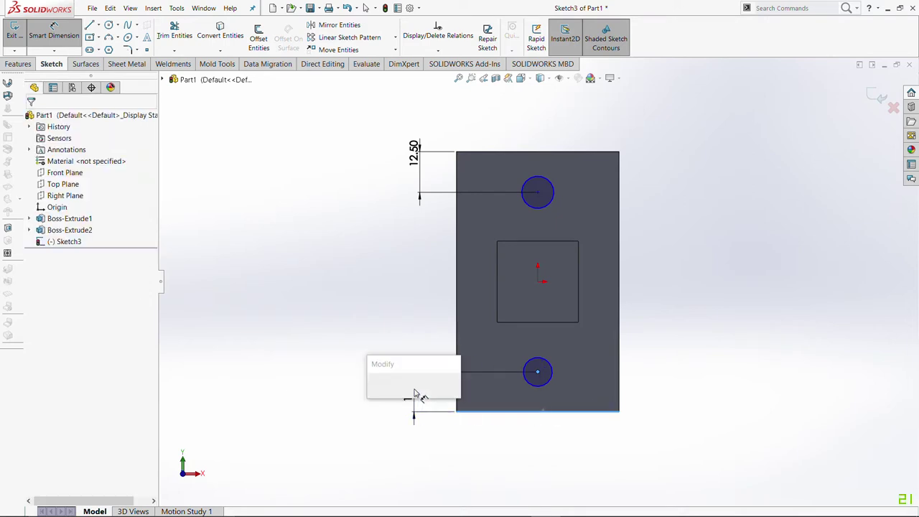
type("12.")
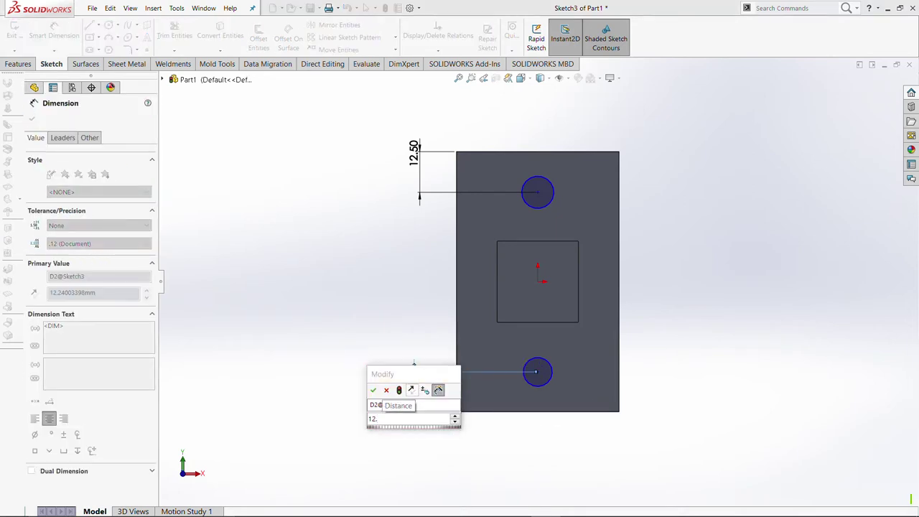
type("50")
key("Return")
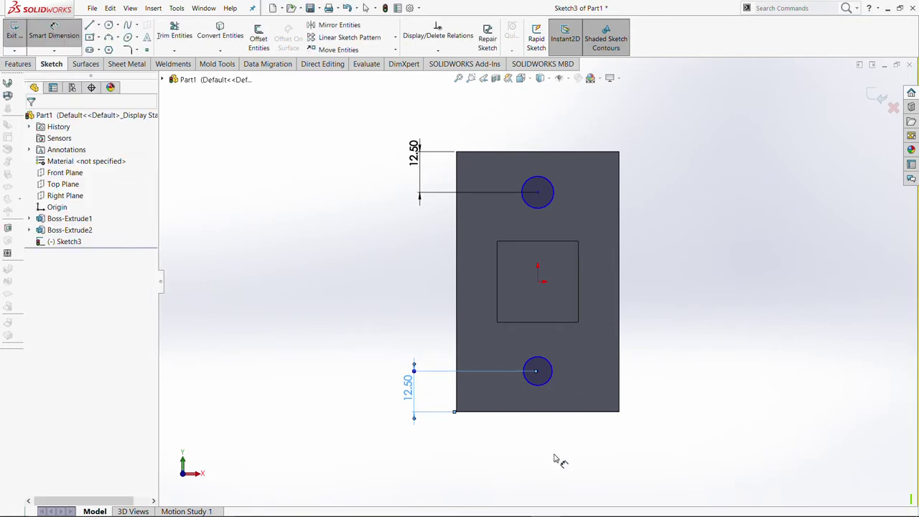
left_click(538, 372)
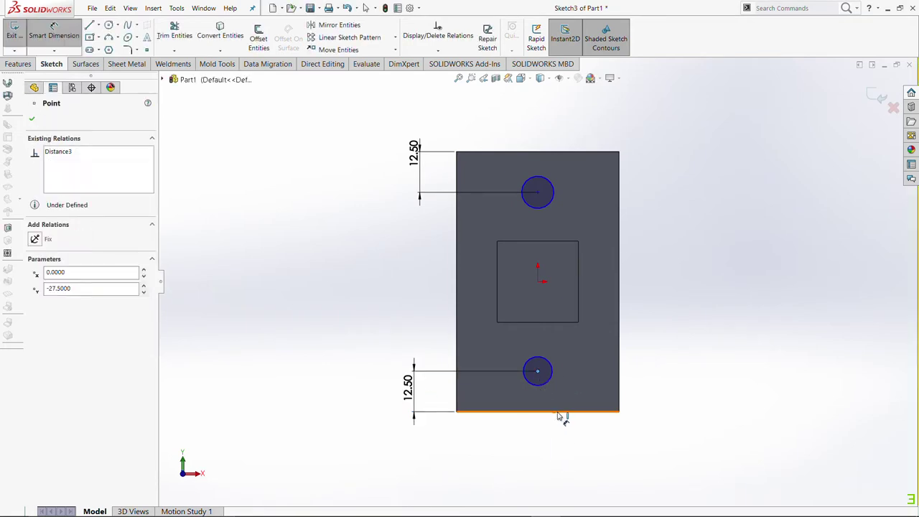
left_click(554, 413)
left_click(711, 388)
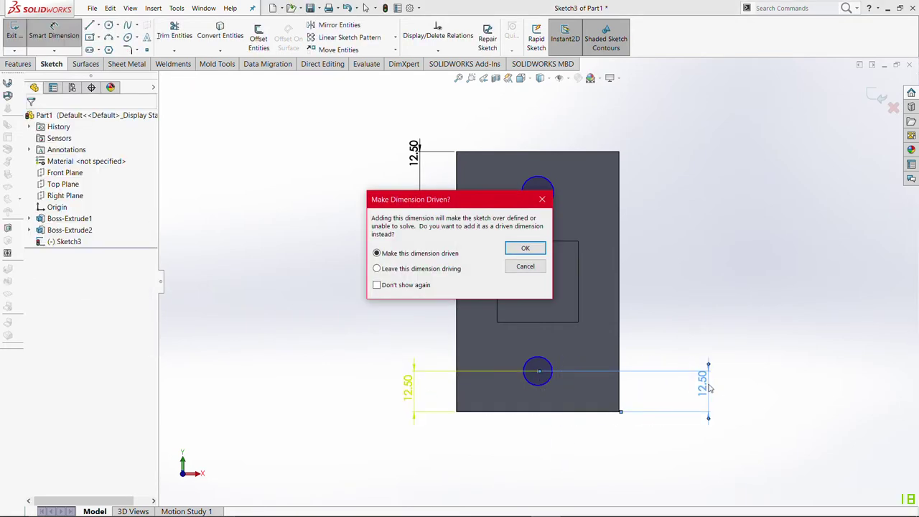
left_click(525, 269)
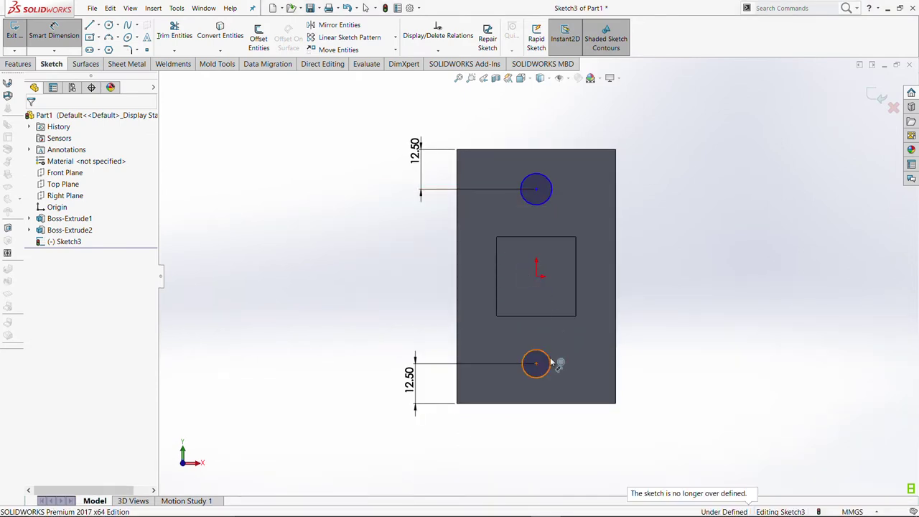
- Place both circle centres 25 mm from the plate's right edge
left_click(615, 356)
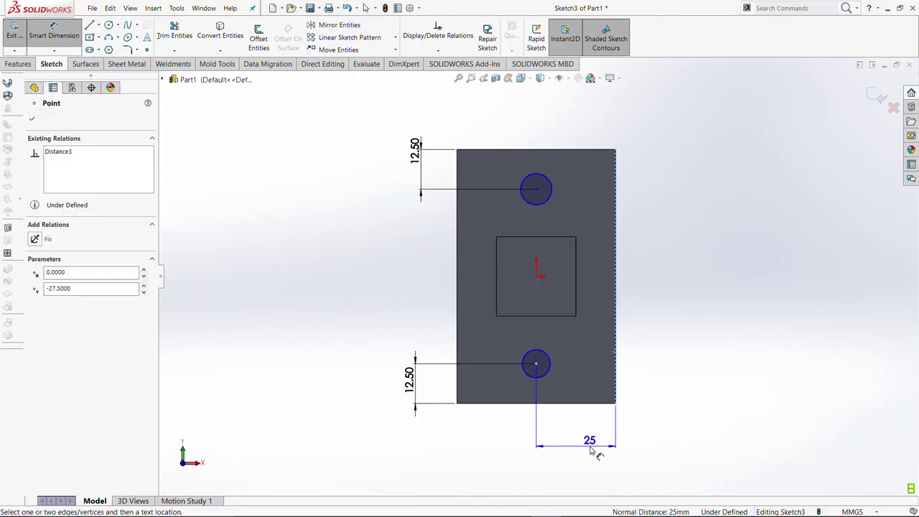
left_click(588, 445)
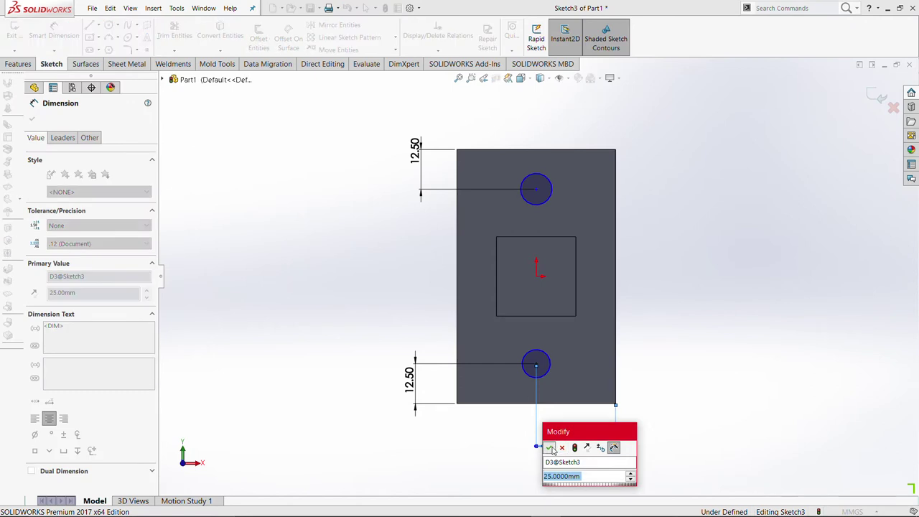
key("Return")
left_click(537, 190)
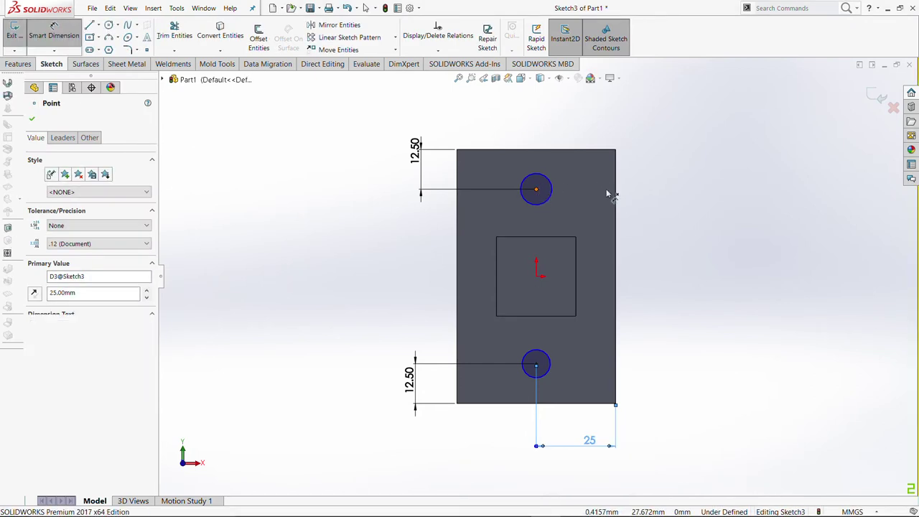
left_click(616, 202)
left_click(609, 123)
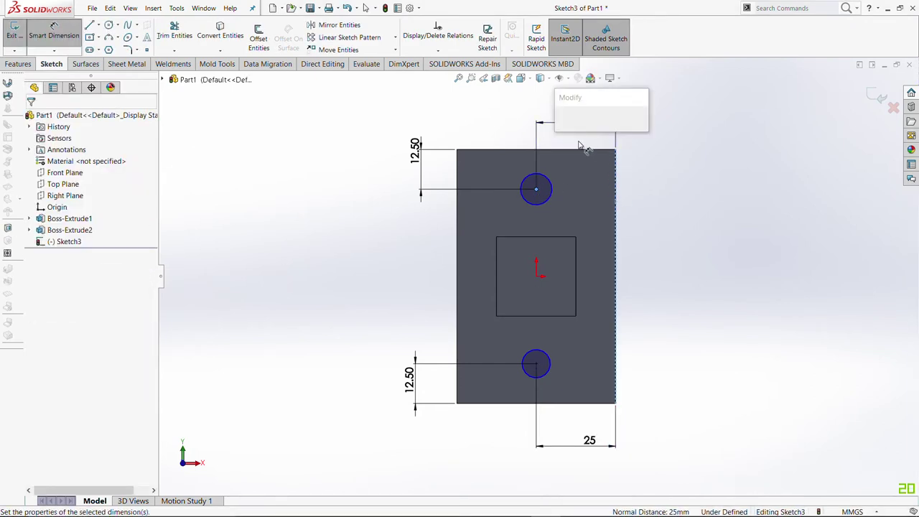
left_click(560, 127)
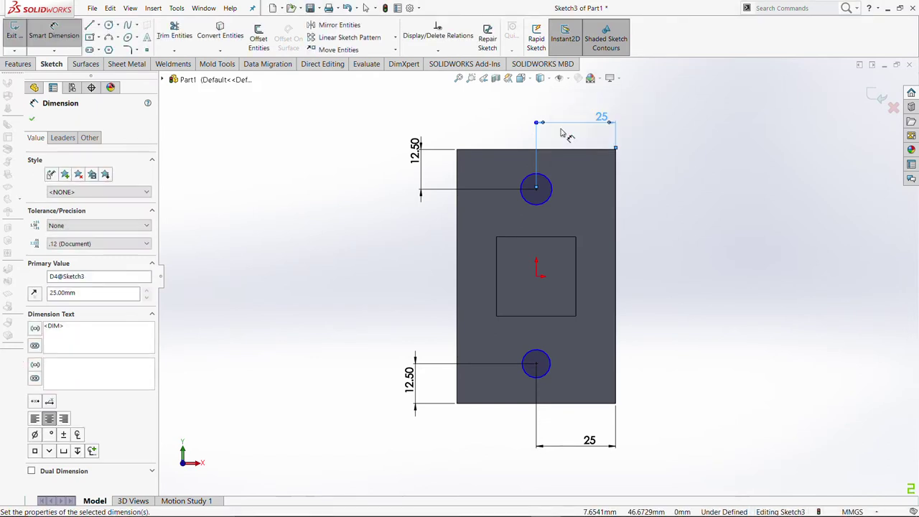
left_click(679, 219)
- Set both circle diameters to 10 mm
left_click(553, 198)
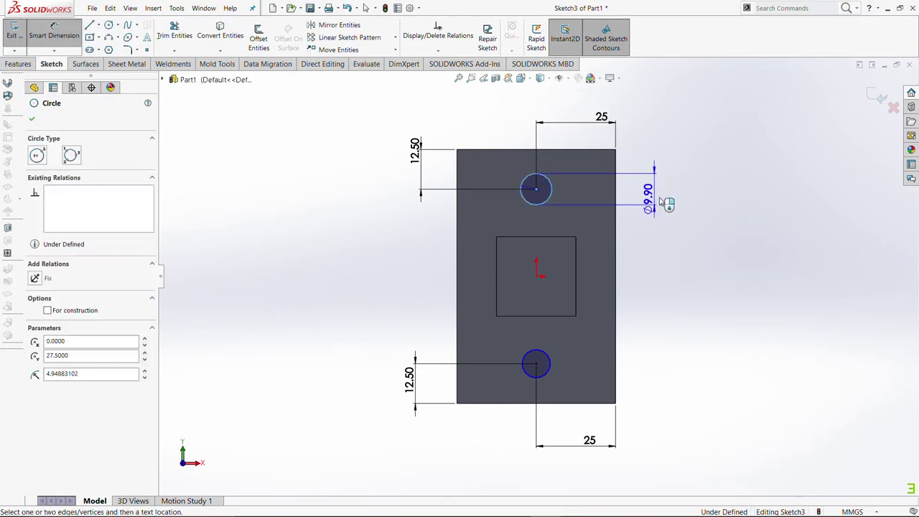
left_click(662, 199)
type("10")
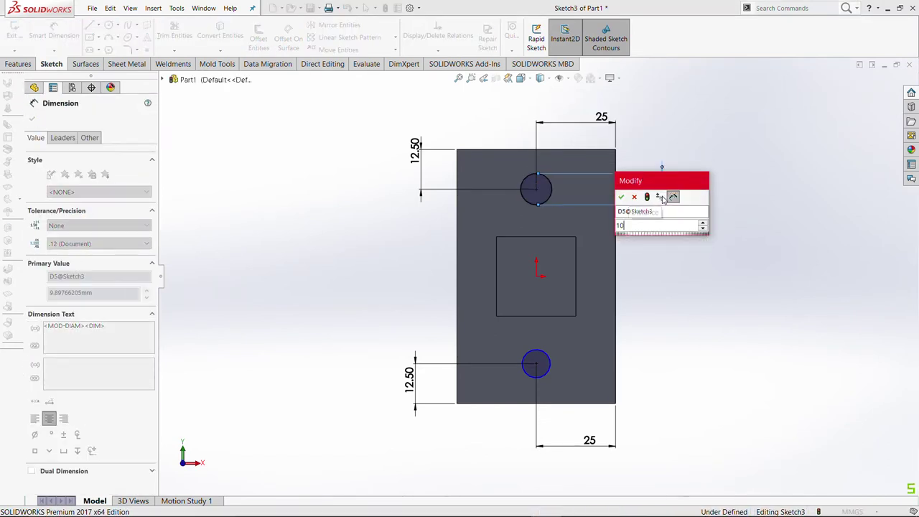
key("Return")
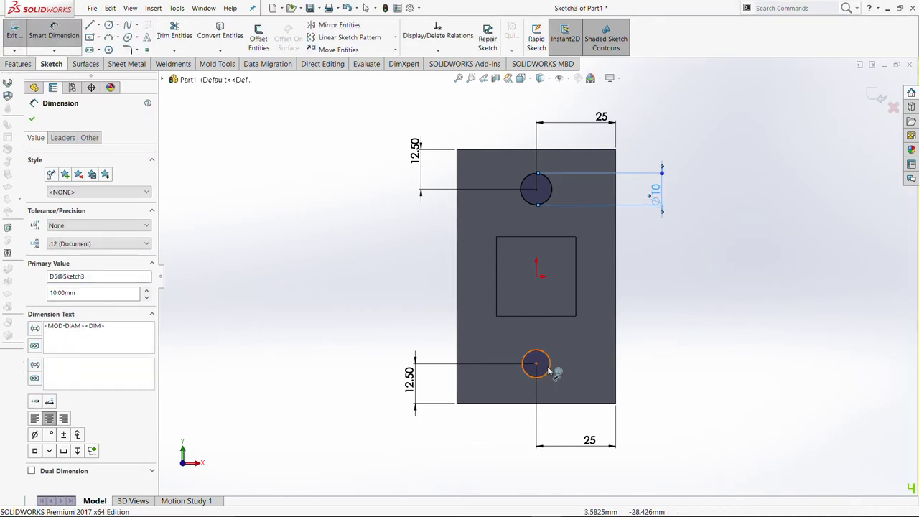
left_click(544, 374)
left_click(682, 366)
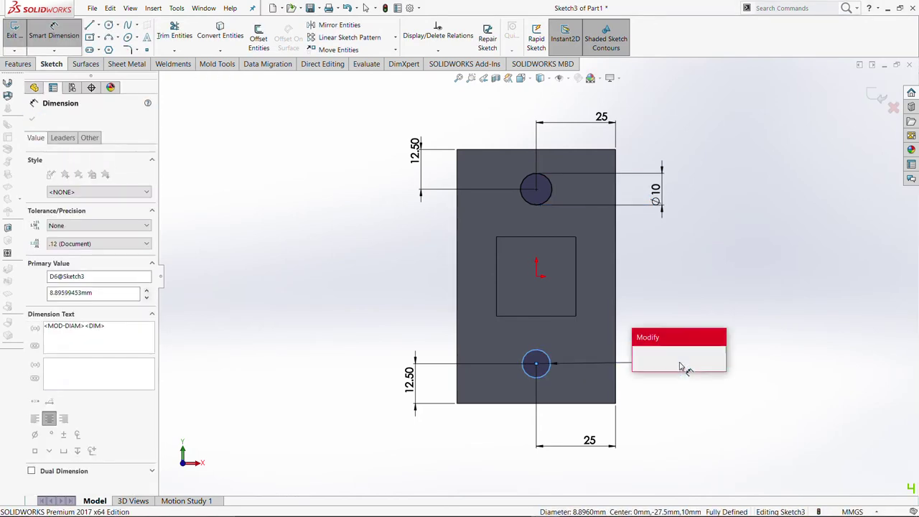
type("10")
key("Return")
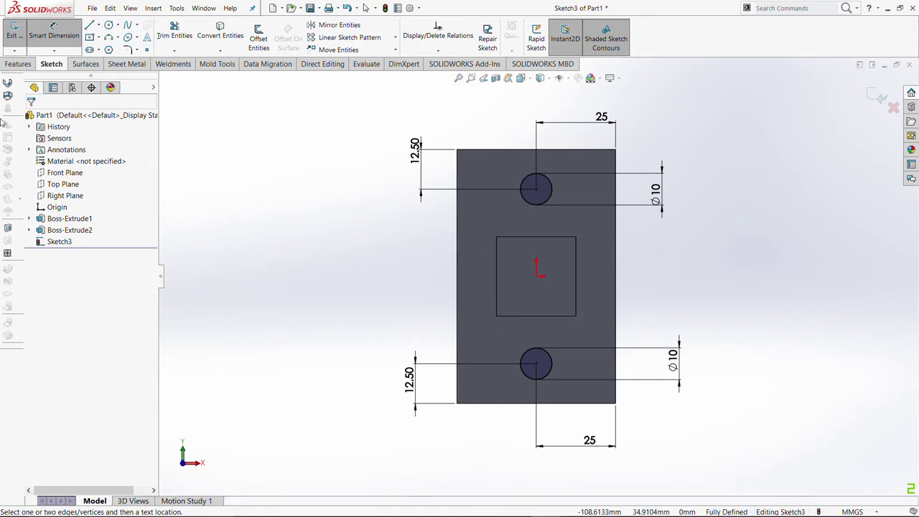
left_click(18, 64)
- Extruded Cut the two Ø10 circles Through All the plate
left_click(164, 38)
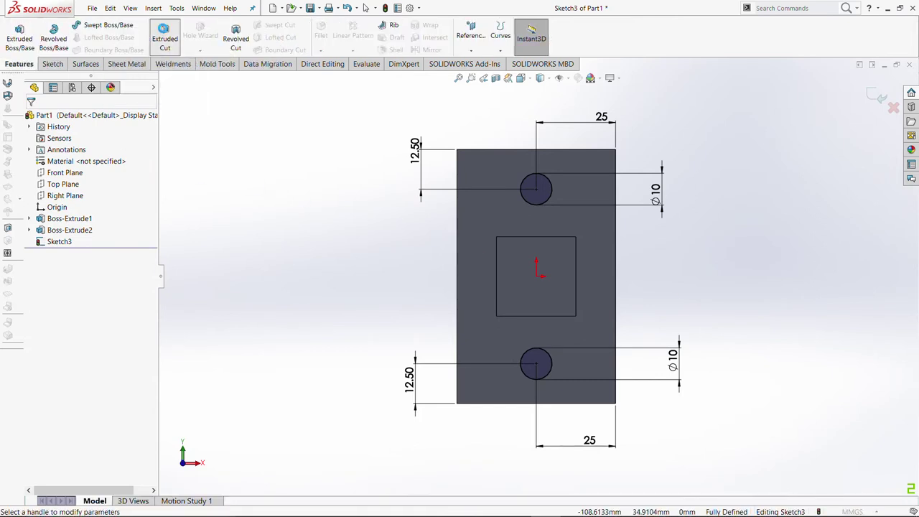
left_click(113, 188)
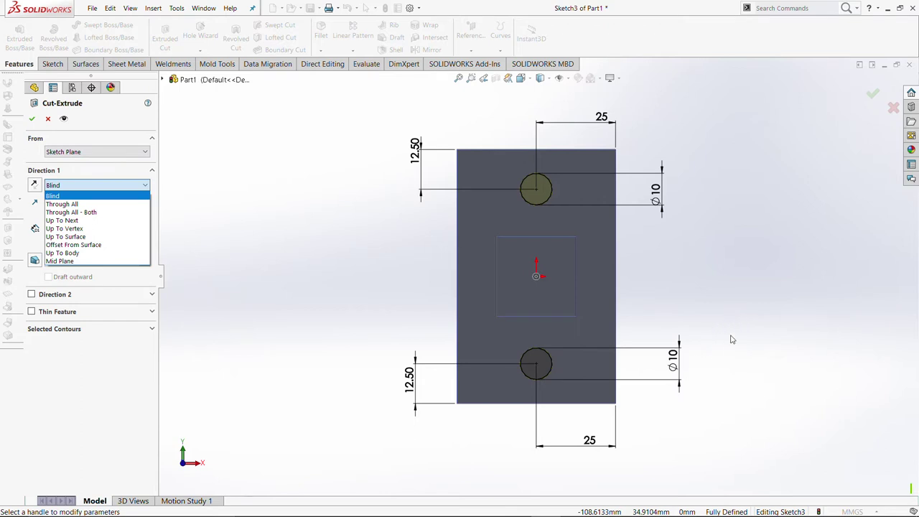
scroll(727, 324, "up", 3)
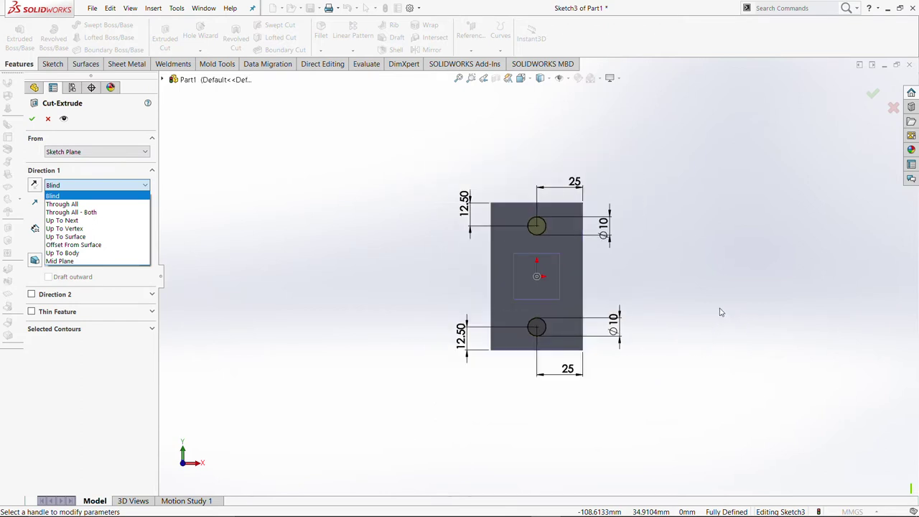
left_click(58, 204)
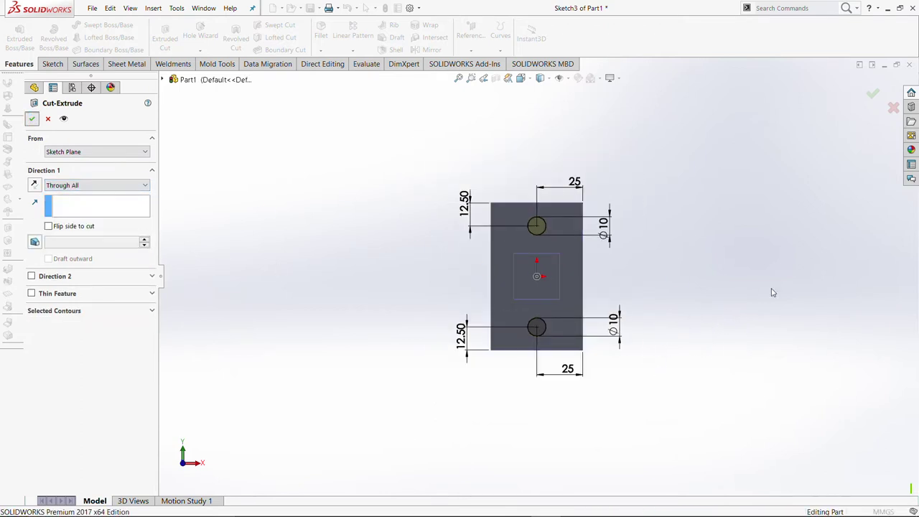
key("Return")
middle_click_drag(771, 291, 650, 342)
- Sketch a corner rectangle over the free end of the arm's side face
right_click(500, 286)
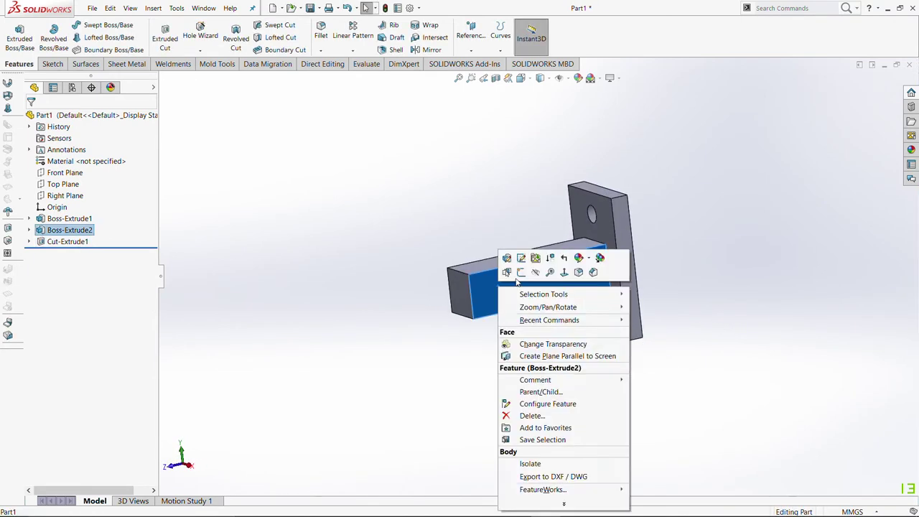
left_click(520, 273)
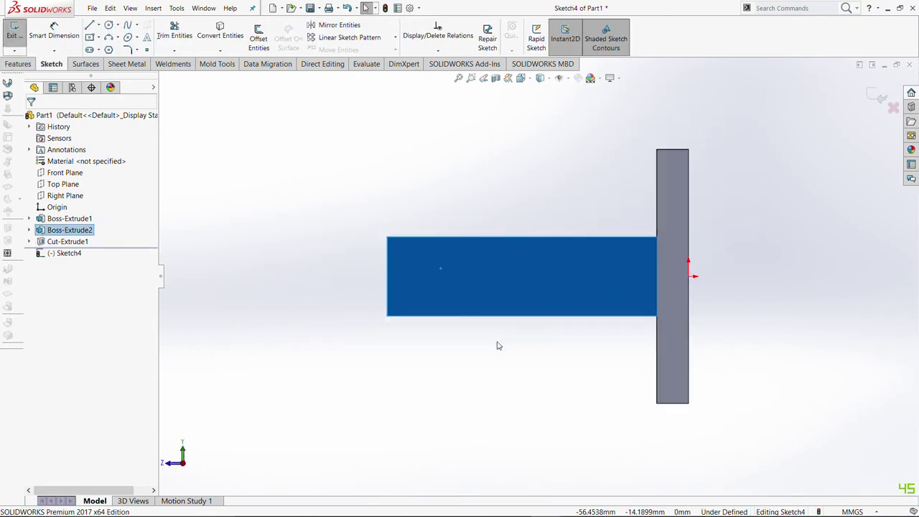
left_click(432, 392)
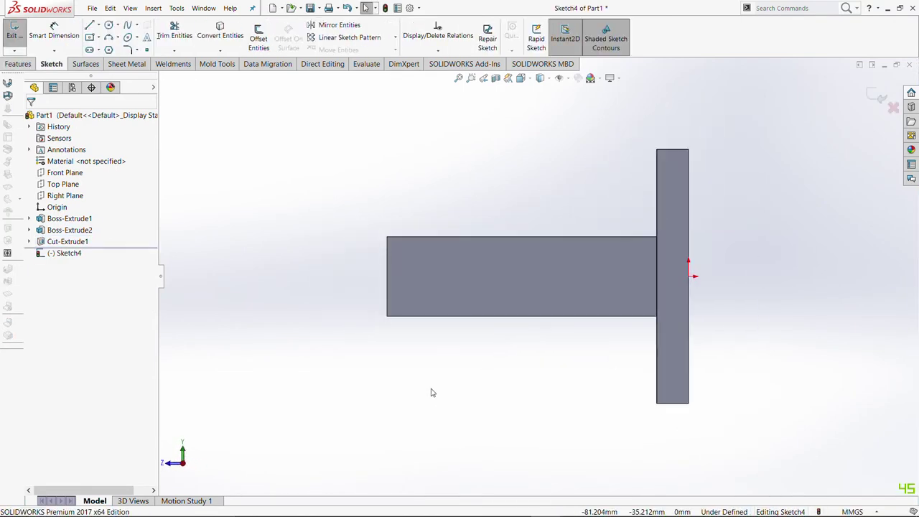
left_click(98, 36)
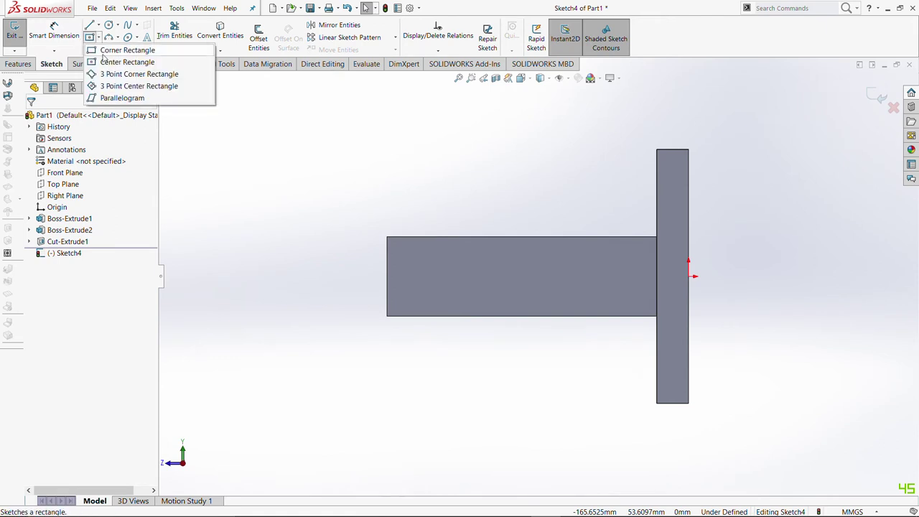
left_click(388, 238)
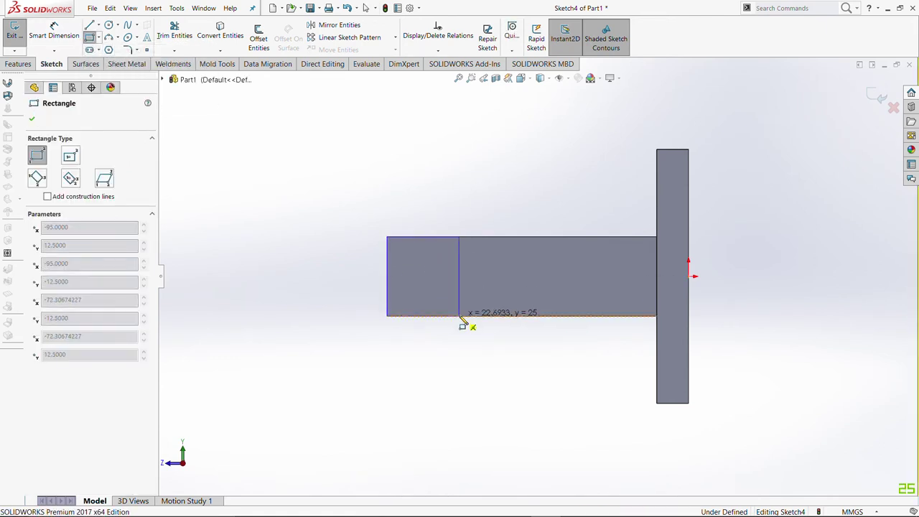
left_click(460, 317)
key("Escape")
- Dimension the rectangle's bottom edge to 25 mm wide
right_click_drag(439, 381, 439, 331)
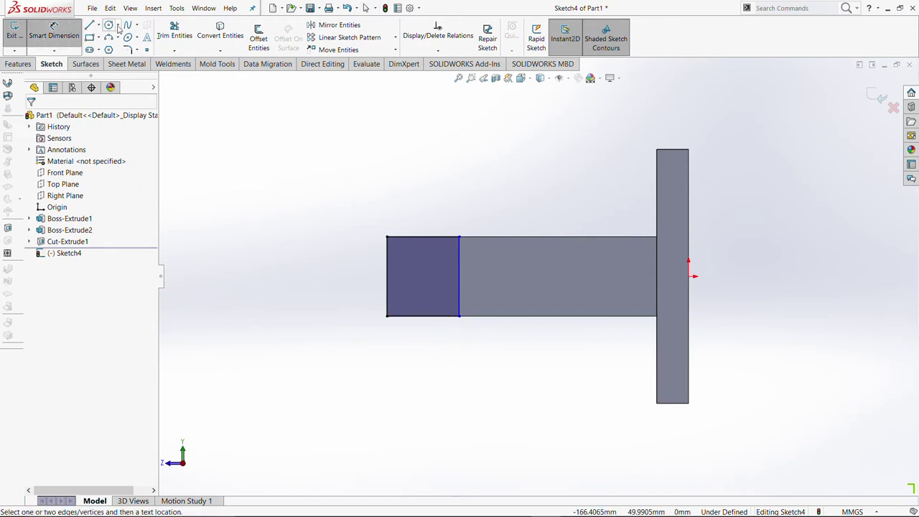
left_click(426, 316)
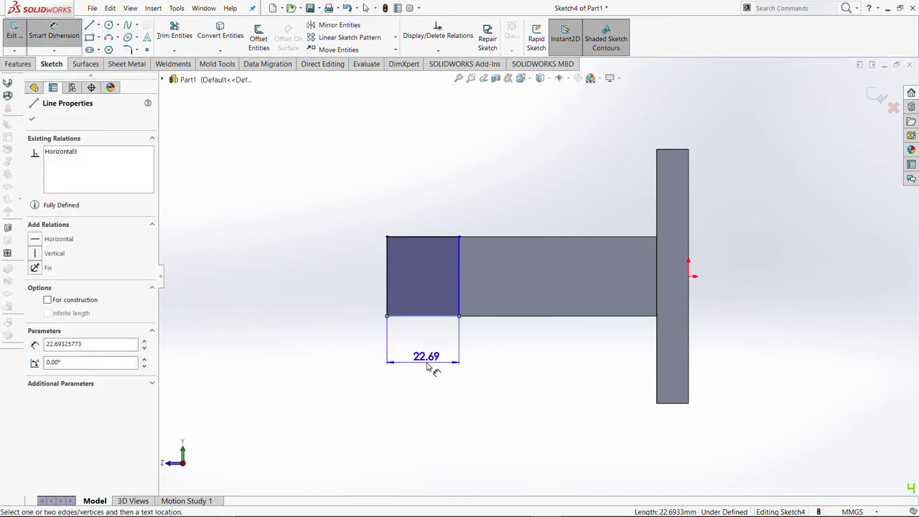
left_click(429, 368)
type("25")
key("Return")
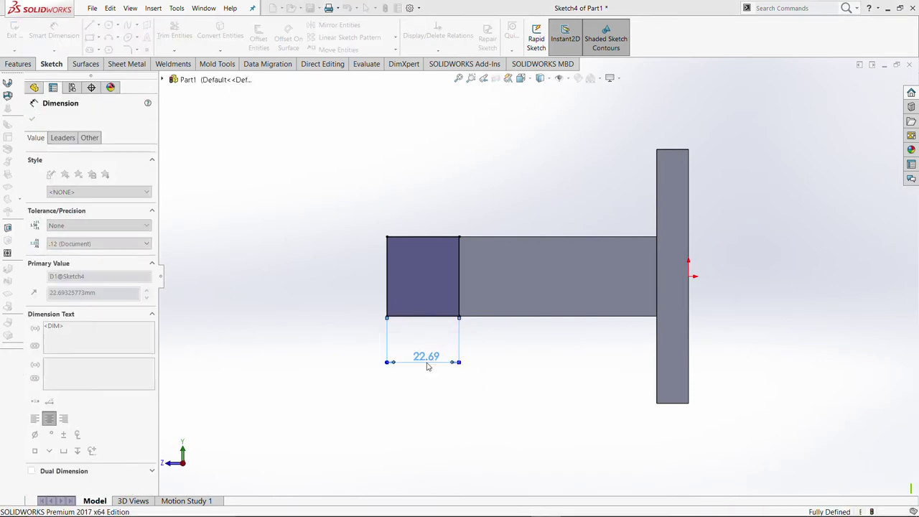
left_click(320, 369)
- Extrude the 25 mm rectangle 60 mm off the arm's side as Boss-Extrude3
left_click(18, 64)
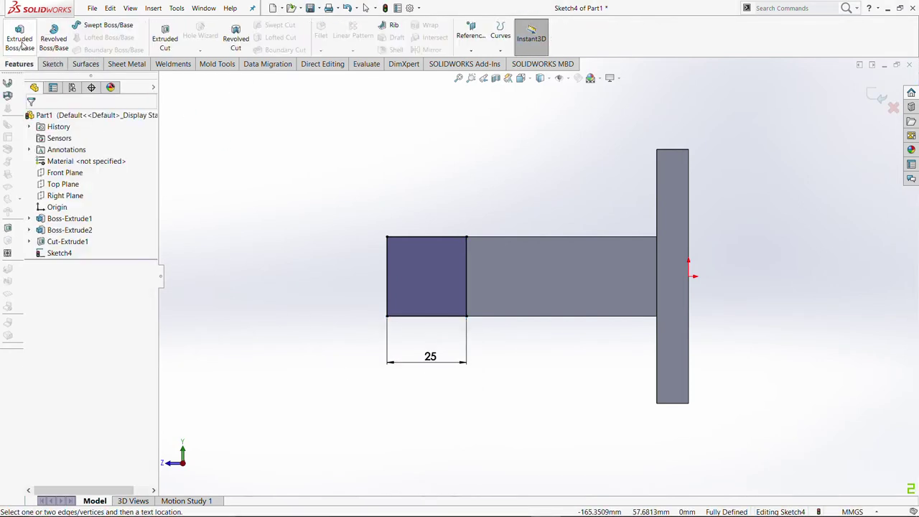
left_click(20, 35)
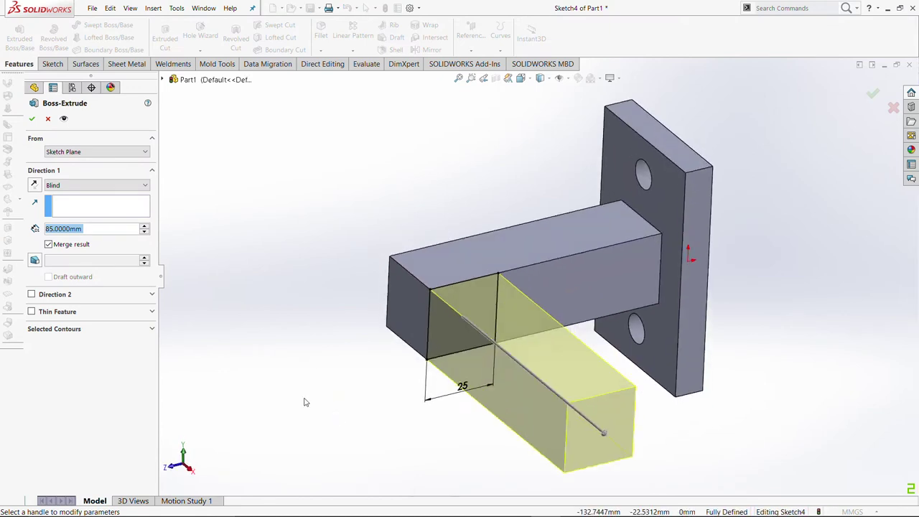
left_click(110, 228)
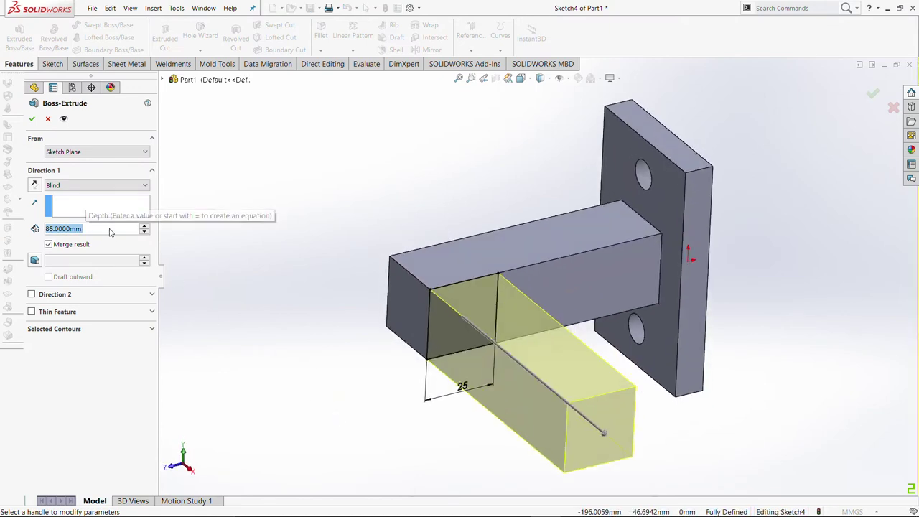
type("60")
key("Return")
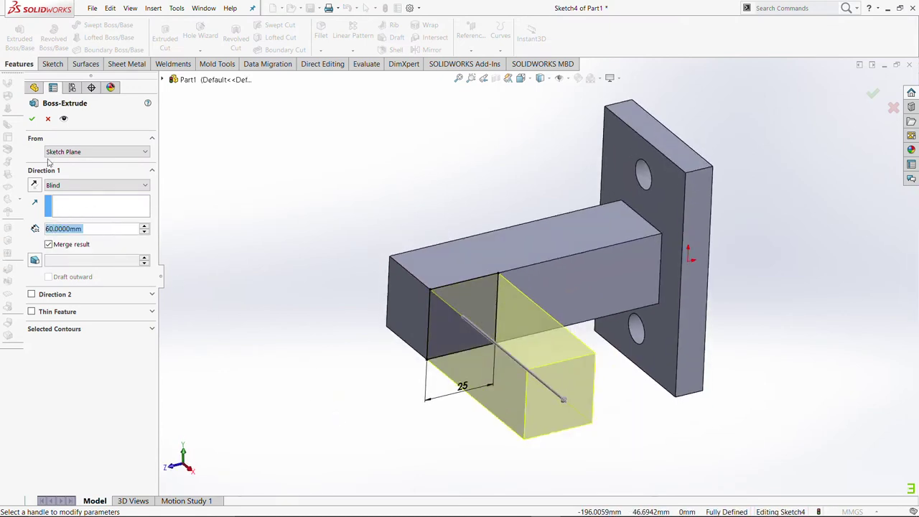
left_click(31, 119)
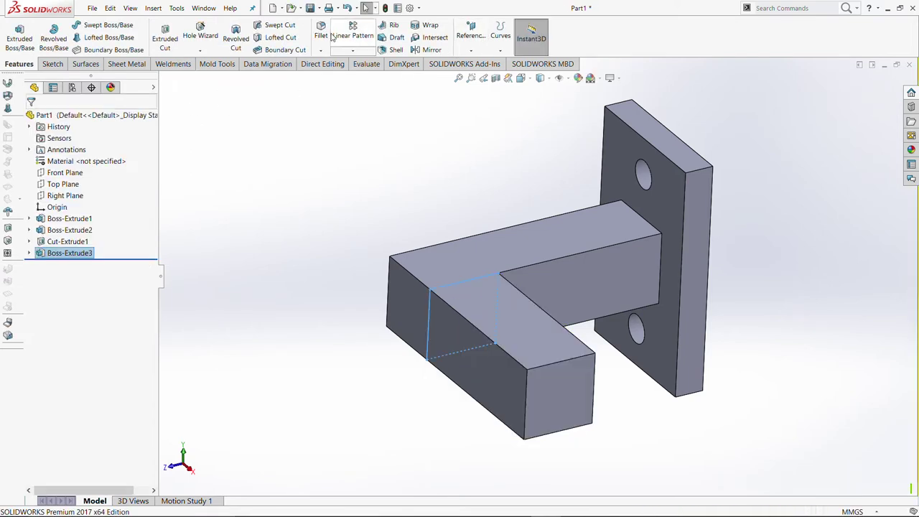
- Round the inner corner edge of the L-shaped arm with a 10 mm FilletXpert fillet
middle_click_drag(539, 407, 530, 289)
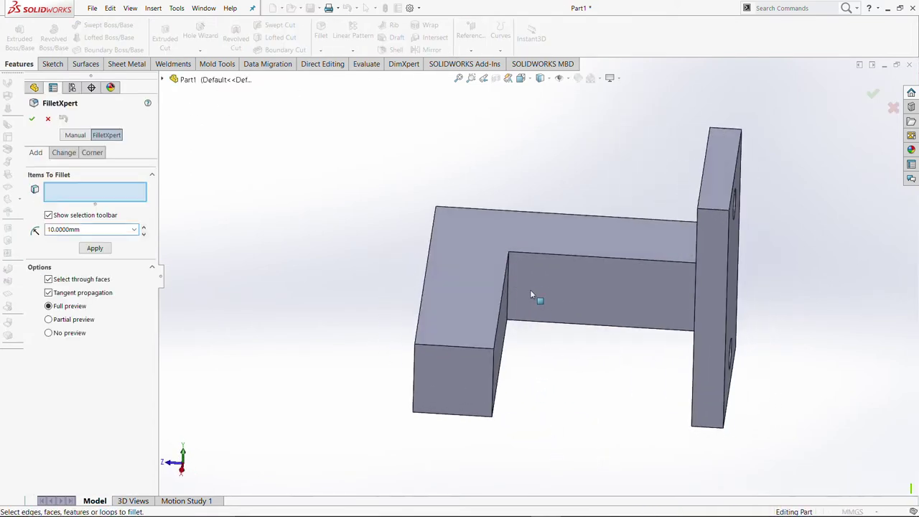
left_click(509, 301)
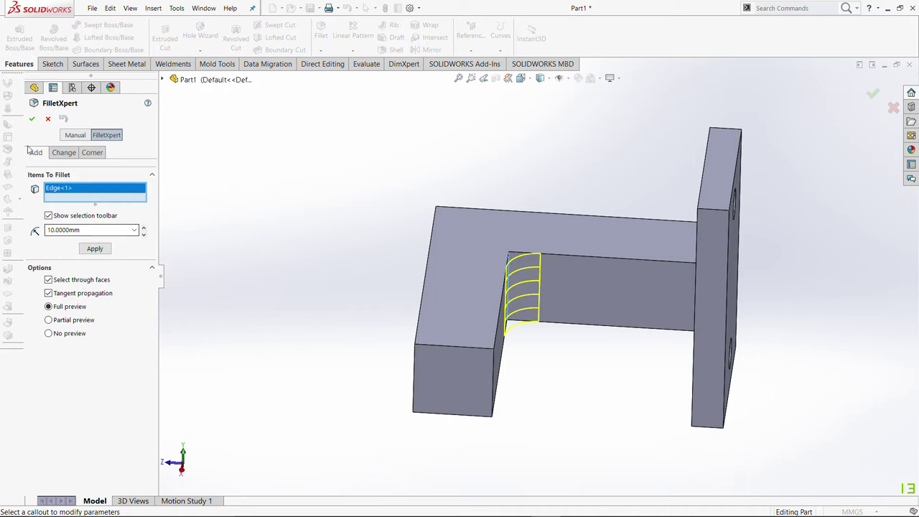
left_click(31, 119)
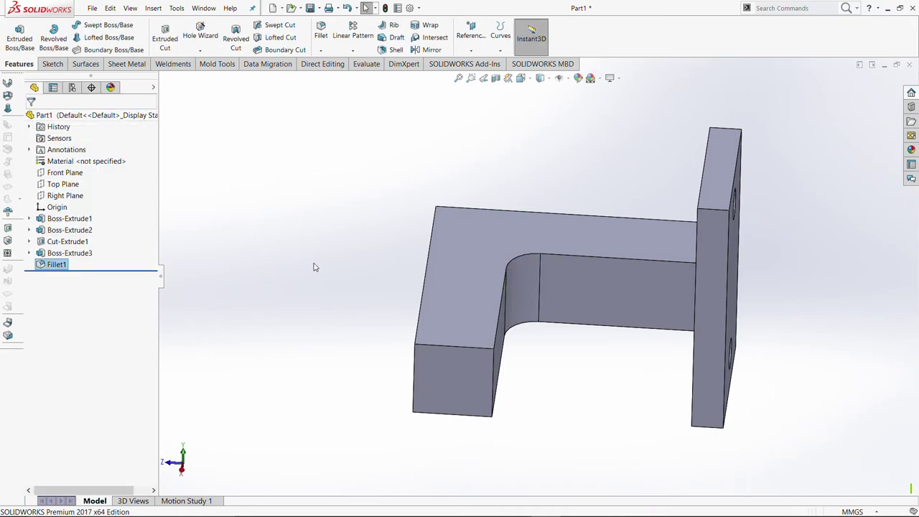
mouse_move(313, 267)
middle_mouse_down()
mouse_move(511, 407)
mouse_move(531, 342)
mouse_move(597, 437)
mouse_move(713, 323)
middle_mouse_up()
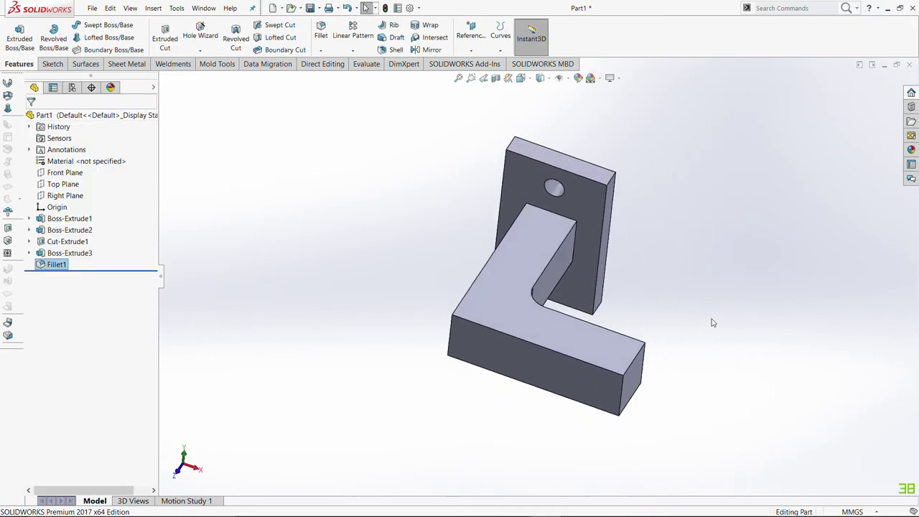
- Start a new sketch on the arm's top face from the isometric view
left_click(713, 323)
key("ctrl+7")
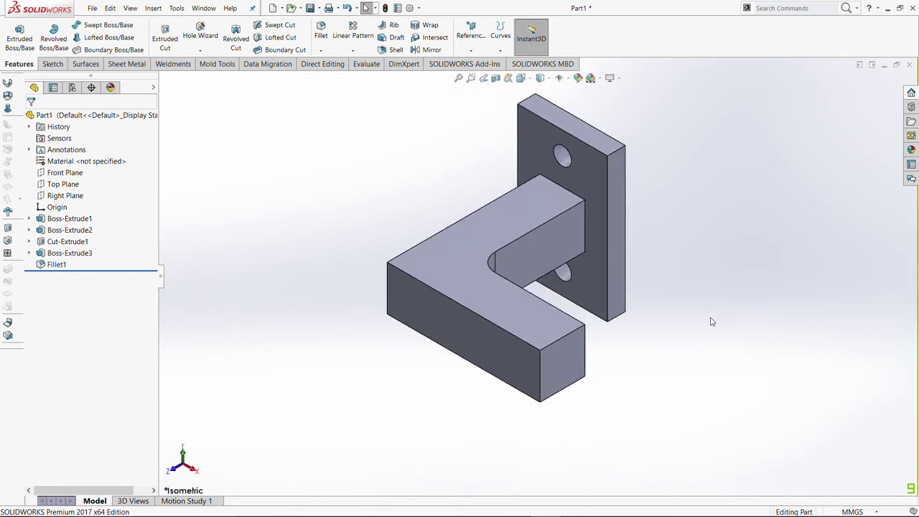
mouse_move(711, 321)
middle_mouse_down()
mouse_move(571, 214)
mouse_move(481, 315)
middle_mouse_up()
right_click(477, 327)
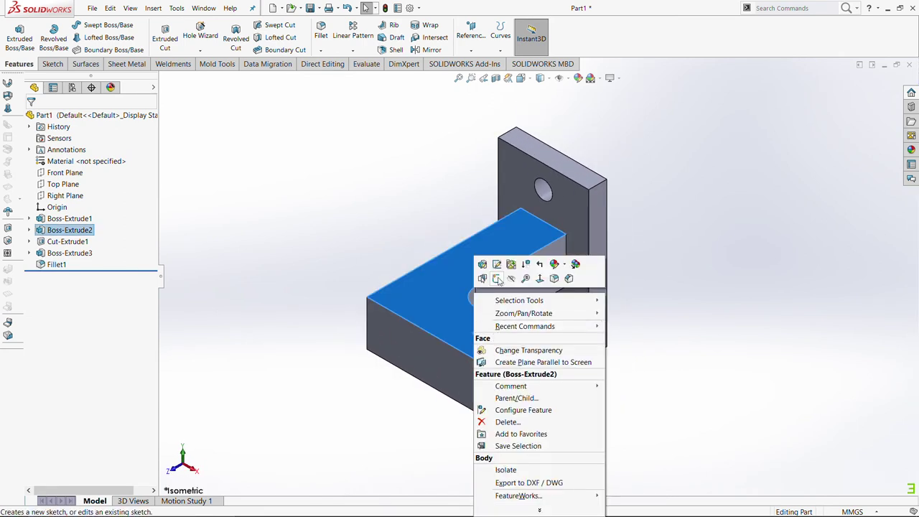
left_click(497, 278)
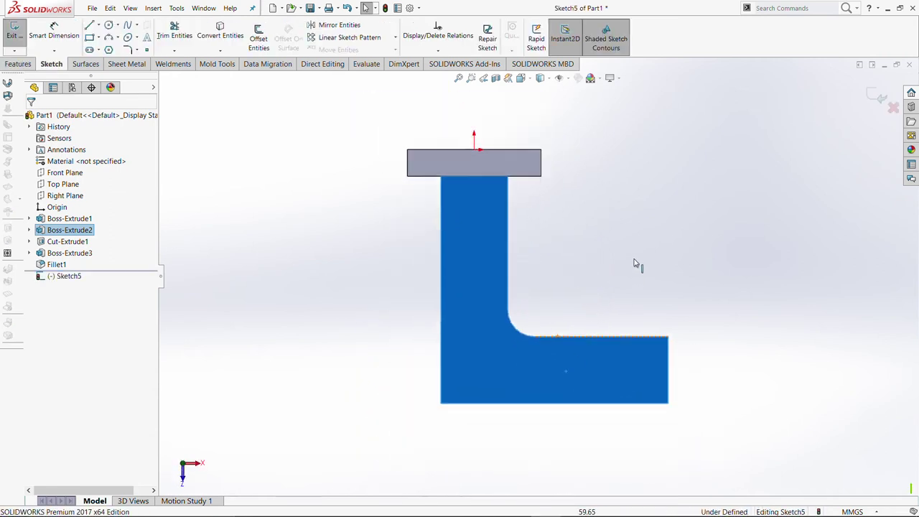
- Draw a closed line outline around the arm's short end leg, starting at the fillet end
left_click(89, 28)
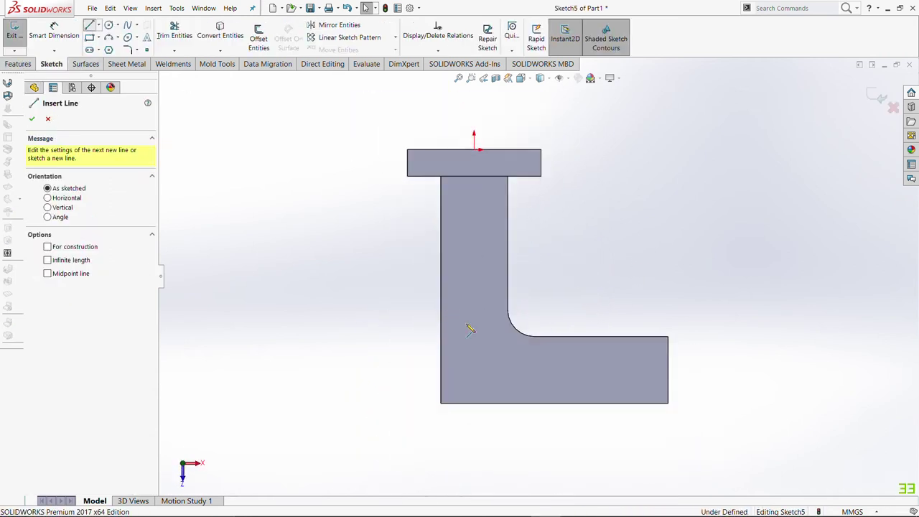
left_click(507, 311)
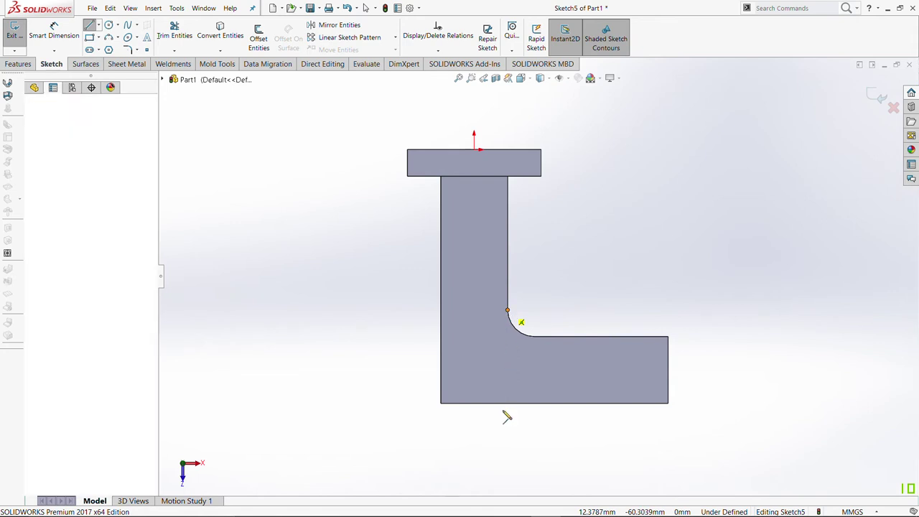
left_click(507, 402)
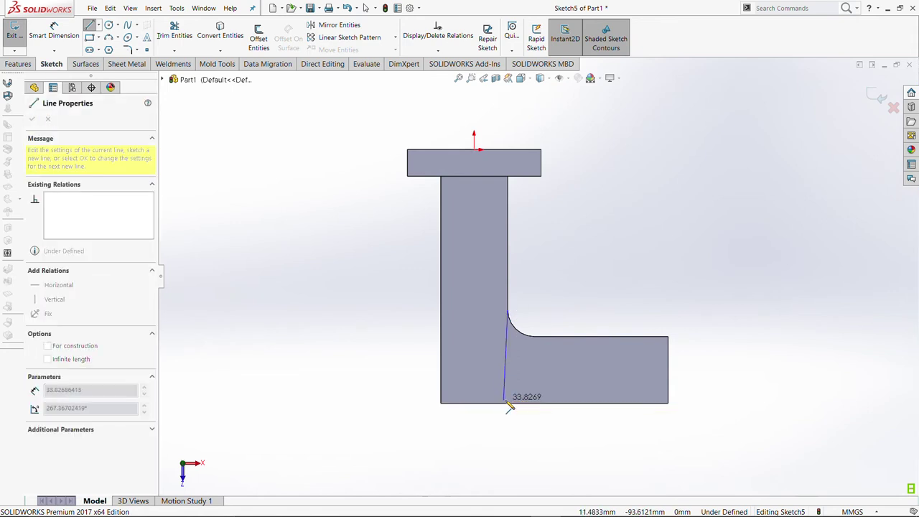
left_click(667, 402)
left_click(668, 336)
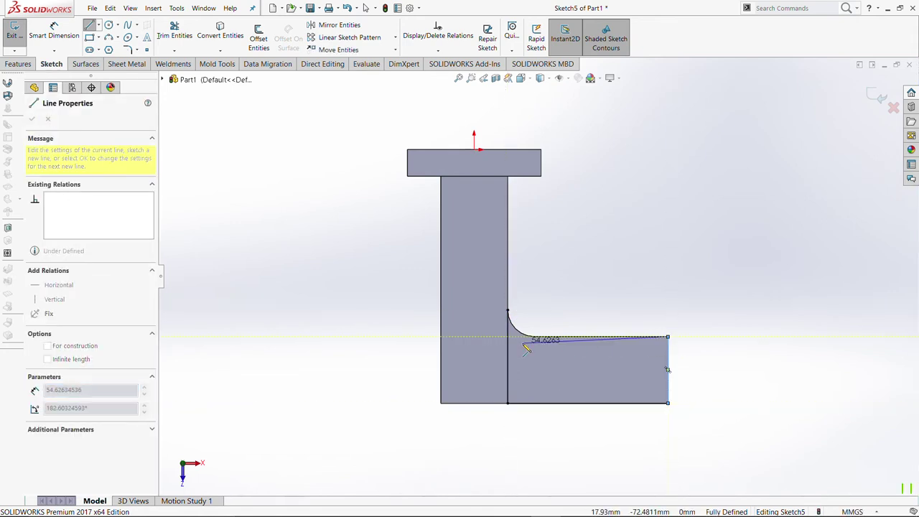
left_click(535, 337)
key("Escape")
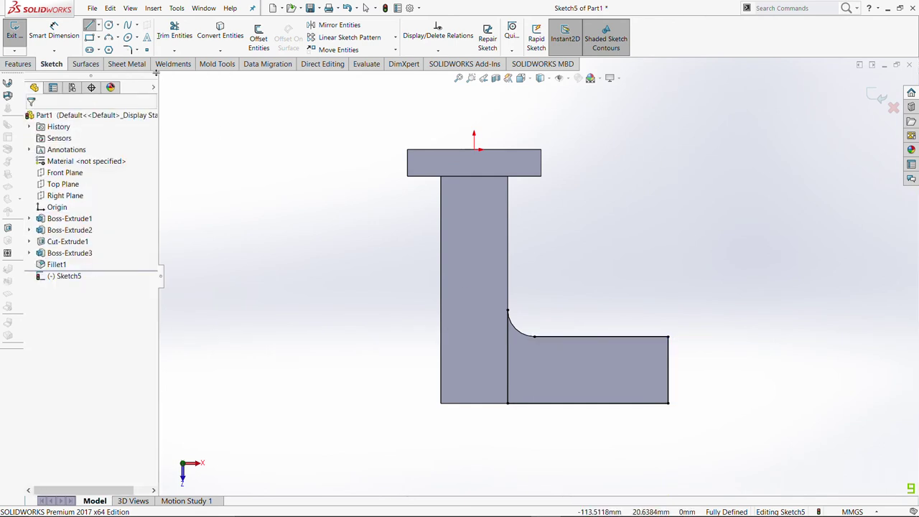
- Convert the fillet arc into the sketch to bound the outline
left_click(221, 36)
left_click(520, 335)
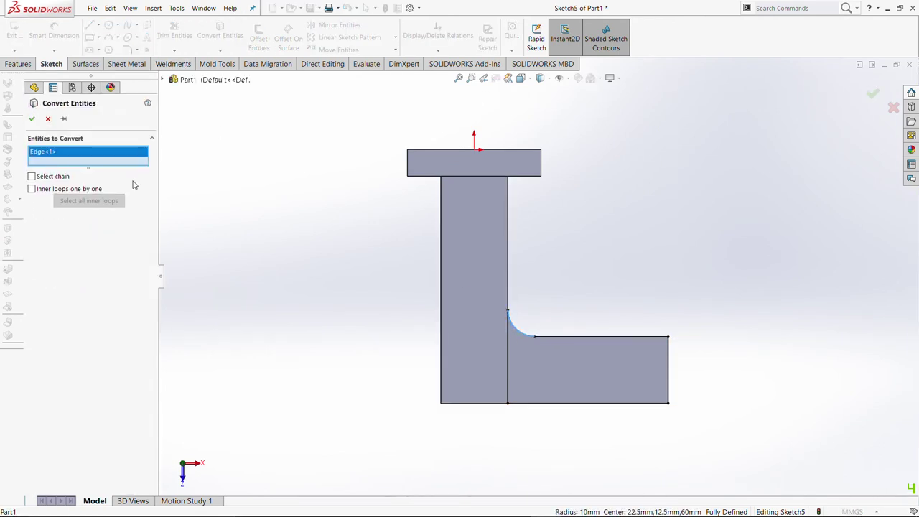
left_click(31, 119)
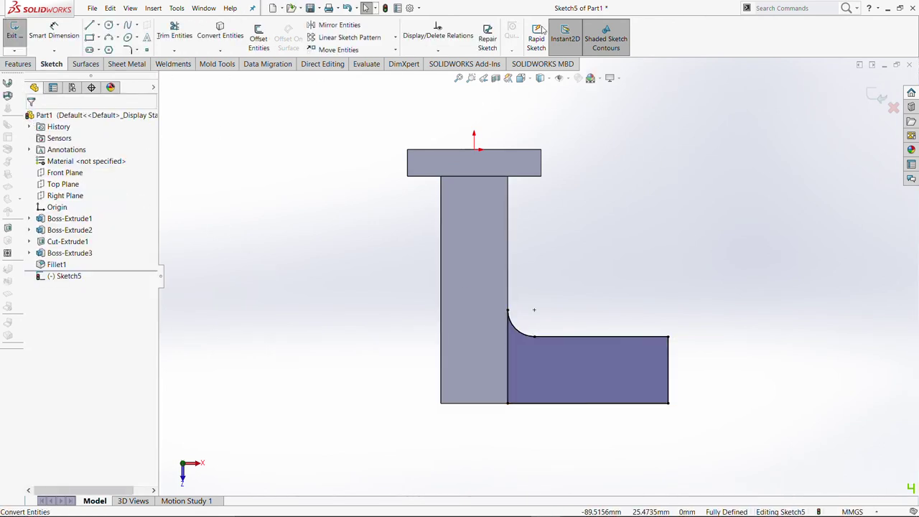
left_click(770, 9)
type("s")
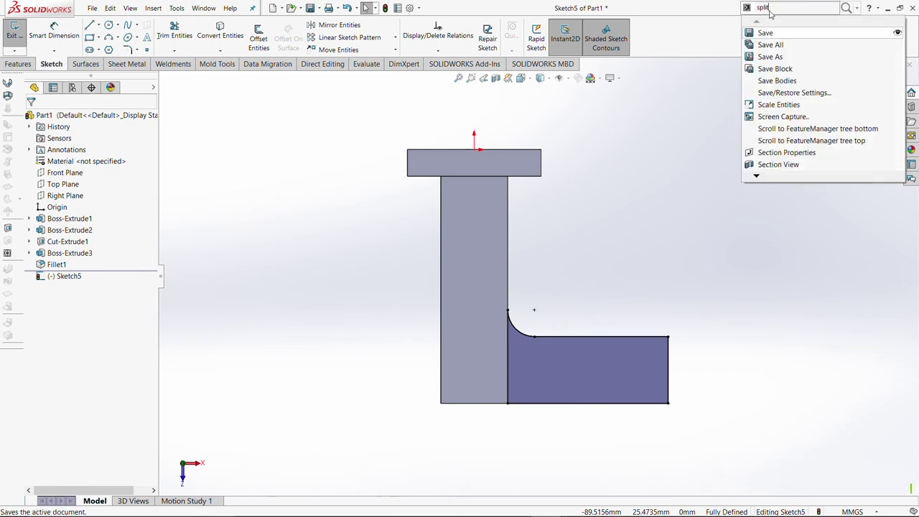
- Project Sketch5 as a Split Line onto the arm's top face, then return to isometric view
type("plit")
left_click(787, 24)
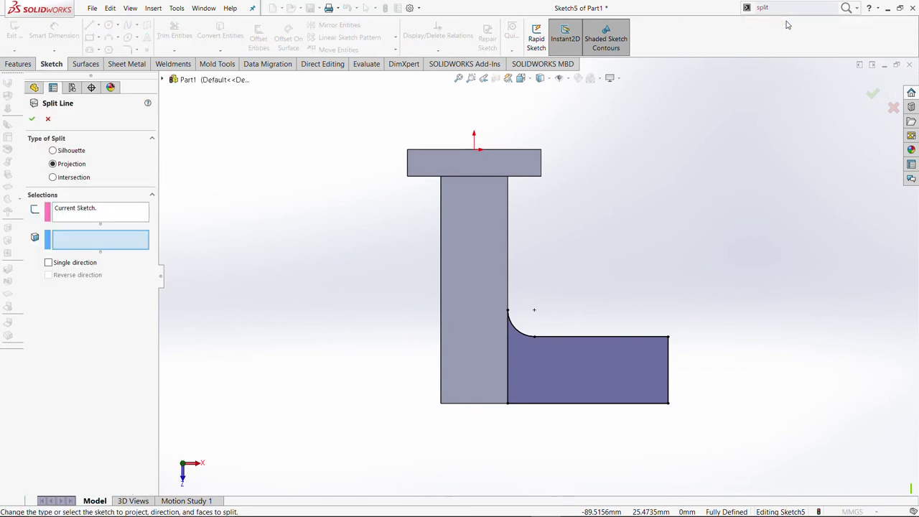
left_click(467, 349)
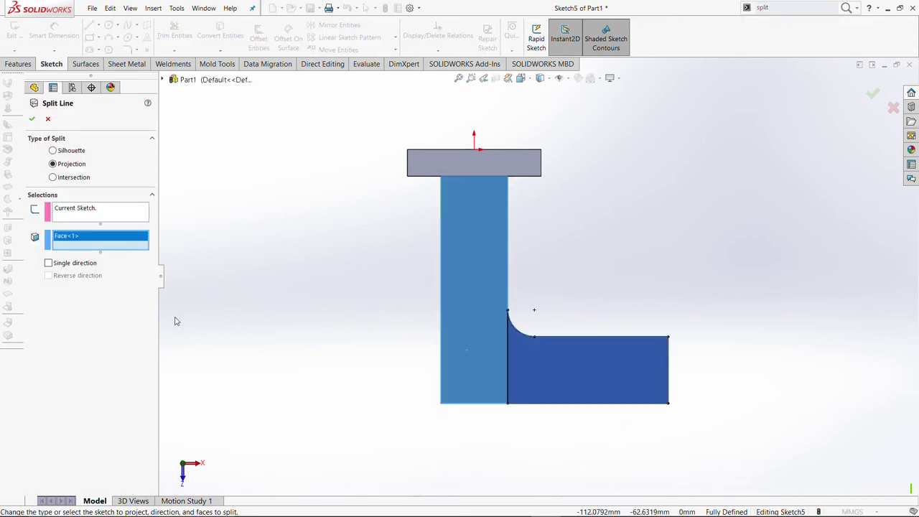
left_click(31, 119)
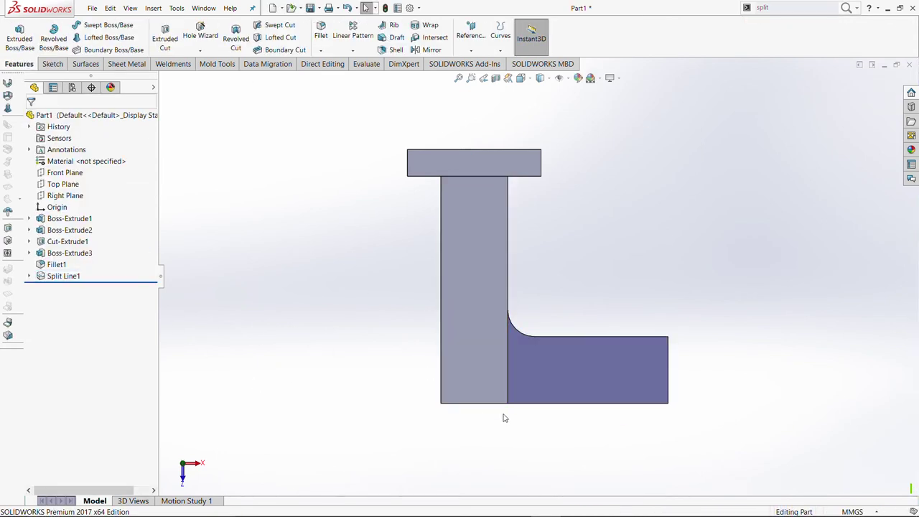
key("ctrl+2")
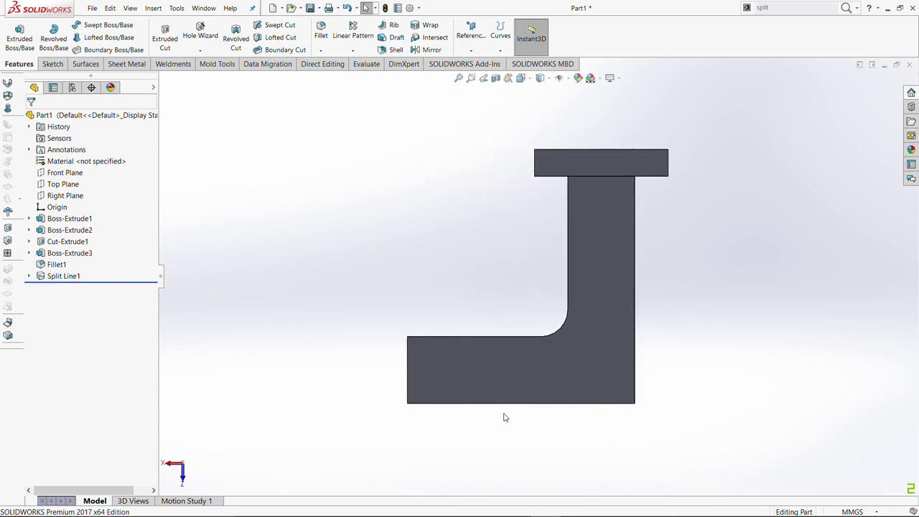
key("ctrl+7")
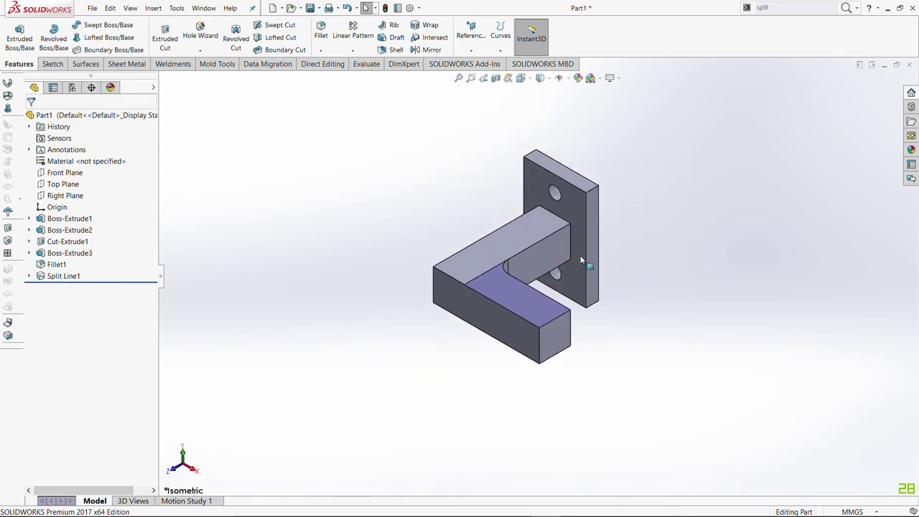
scroll(581, 260, "down", 3)
scroll(556, 238, "up", 3)
scroll(557, 238, "down", 2)
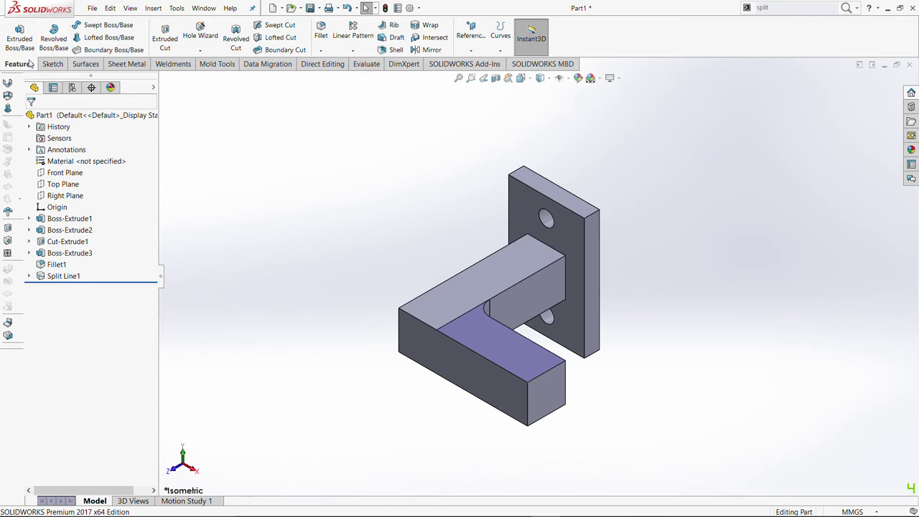
left_click(51, 69)
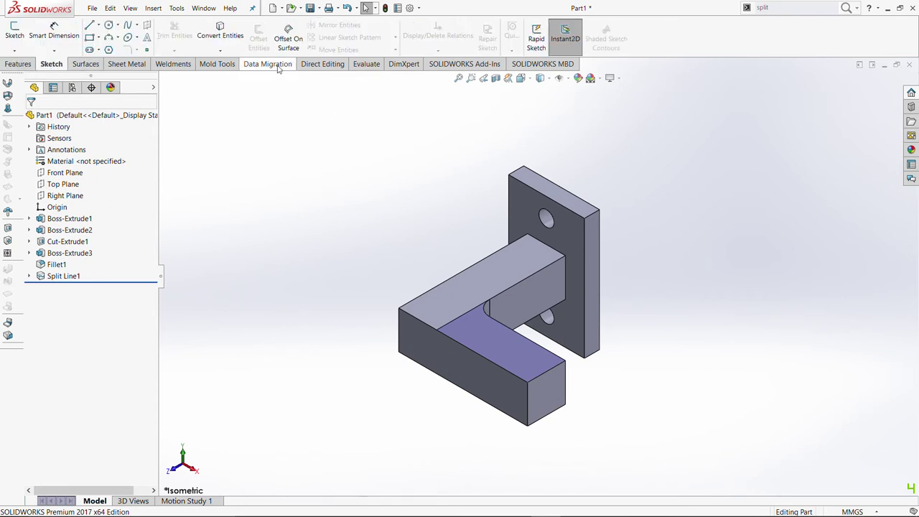
- Activate the SOLIDWORKS Simulation add-in and begin a new static study named Static 1
left_click(442, 66)
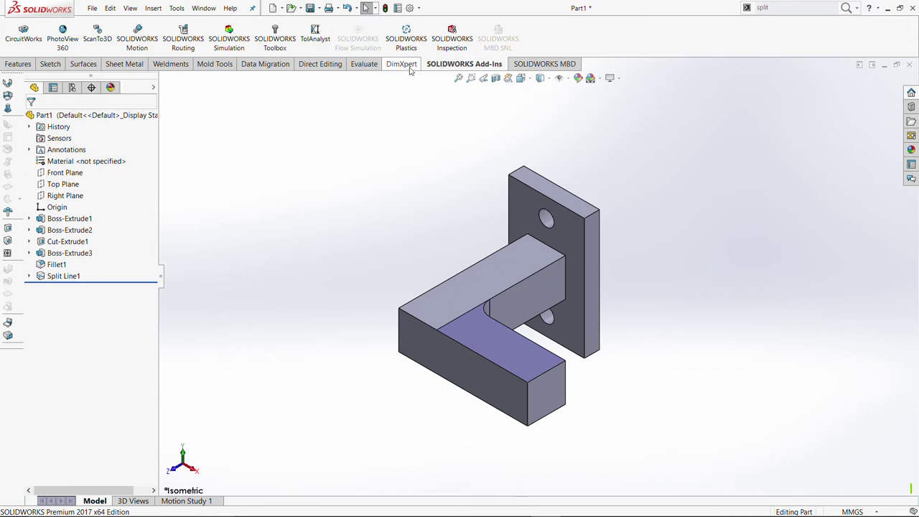
left_click(228, 33)
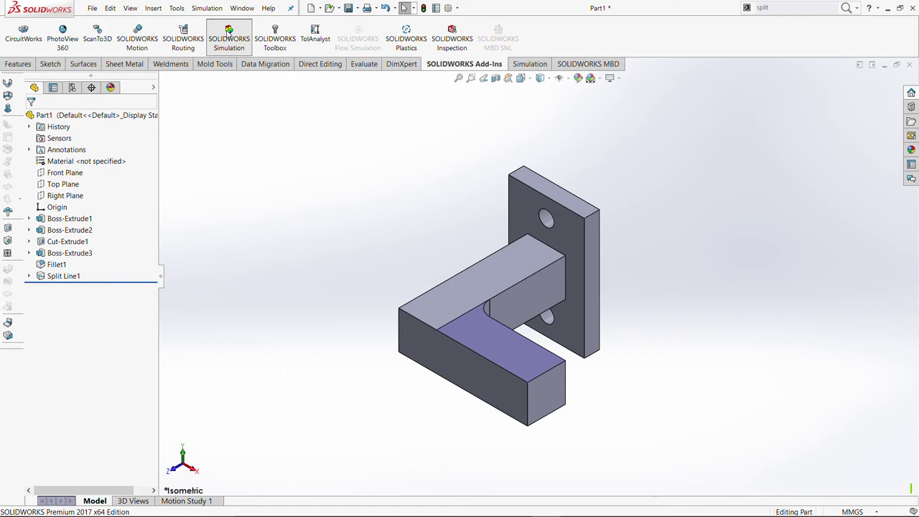
left_click(530, 64)
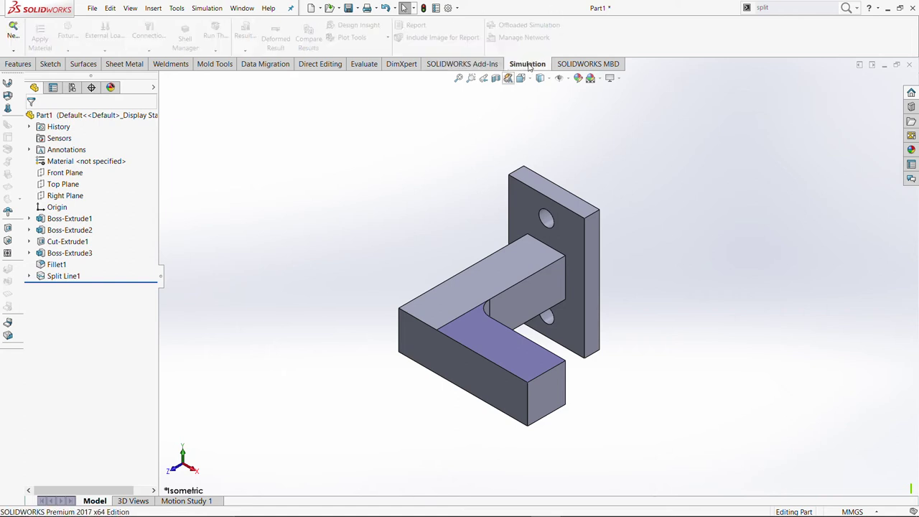
left_click(11, 37)
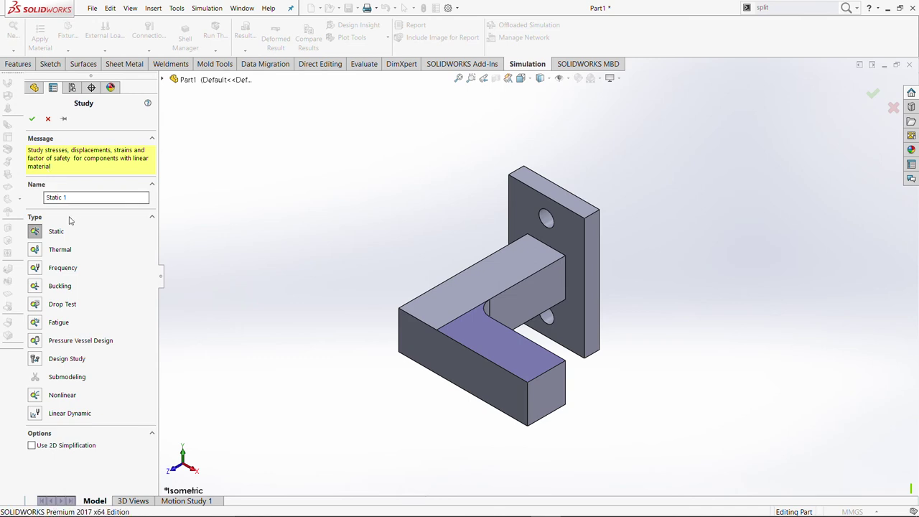
- Confirm the Static 1 study and apply Plain Carbon Steel to Part1
left_click(31, 118)
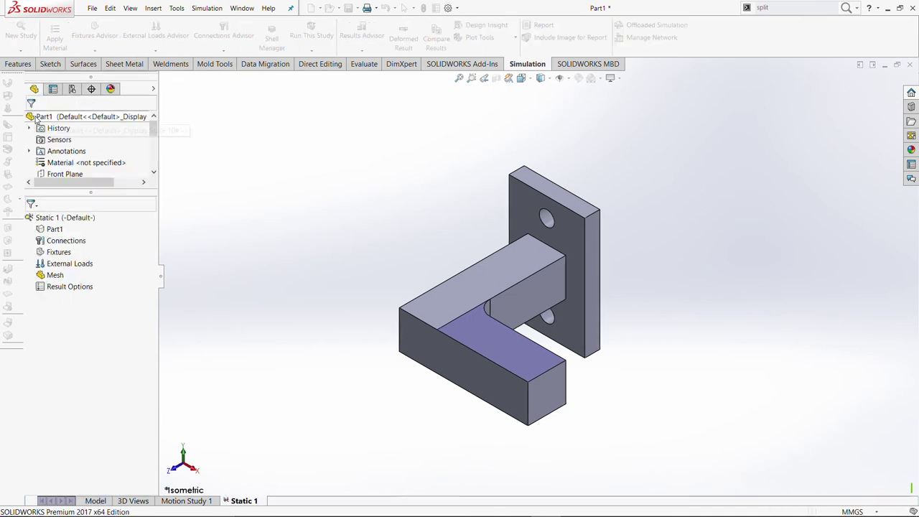
right_click(56, 229)
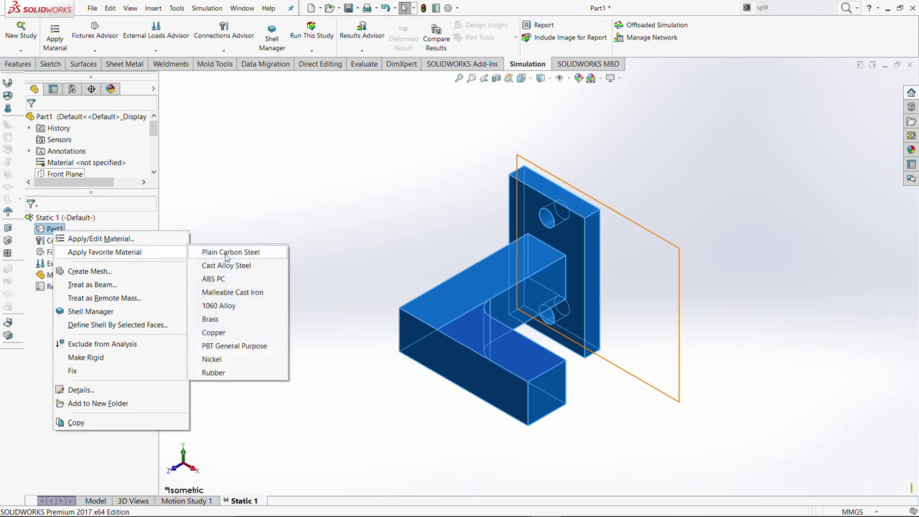
left_click(229, 256)
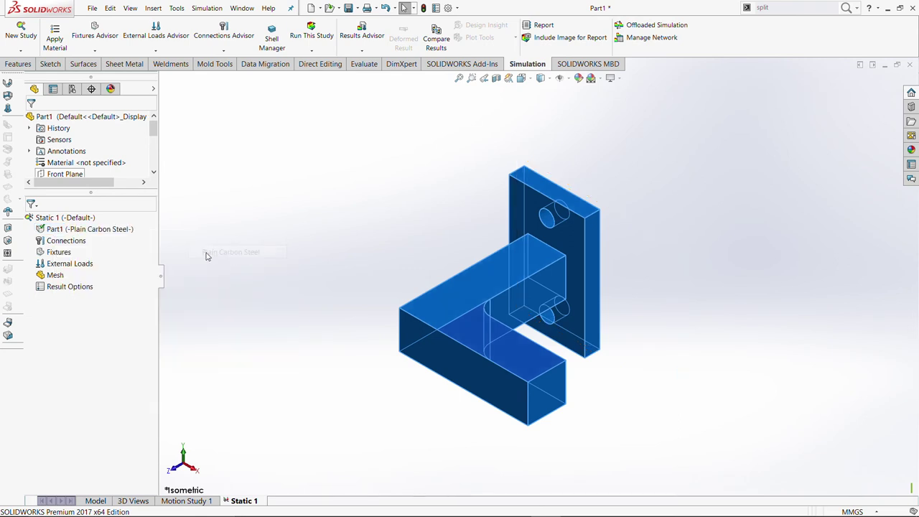
- Add a Fixed Geometry fixture on the inner faces of both mounting holes
right_click(56, 252)
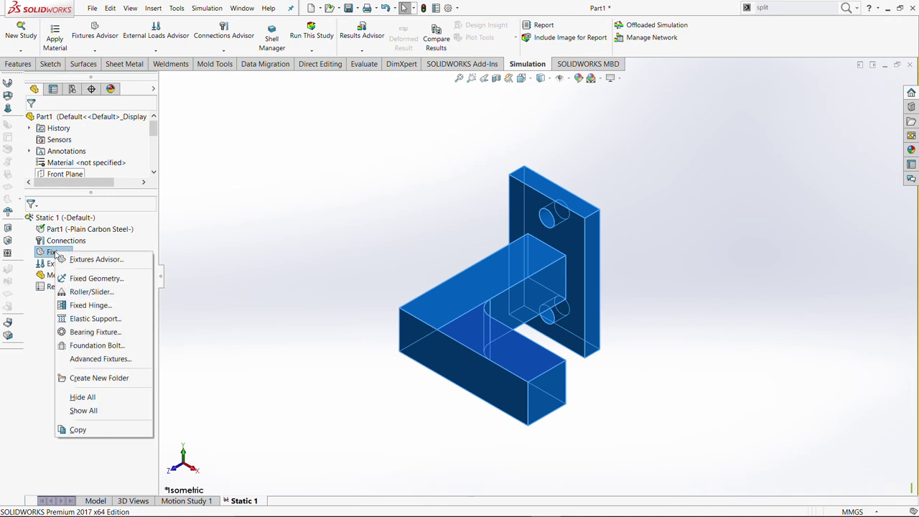
left_click(94, 279)
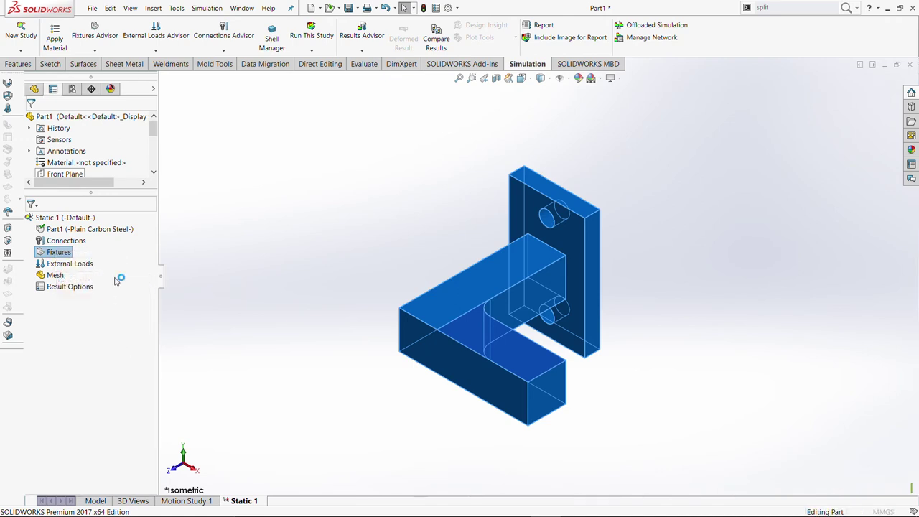
scroll(619, 203, "down", 4)
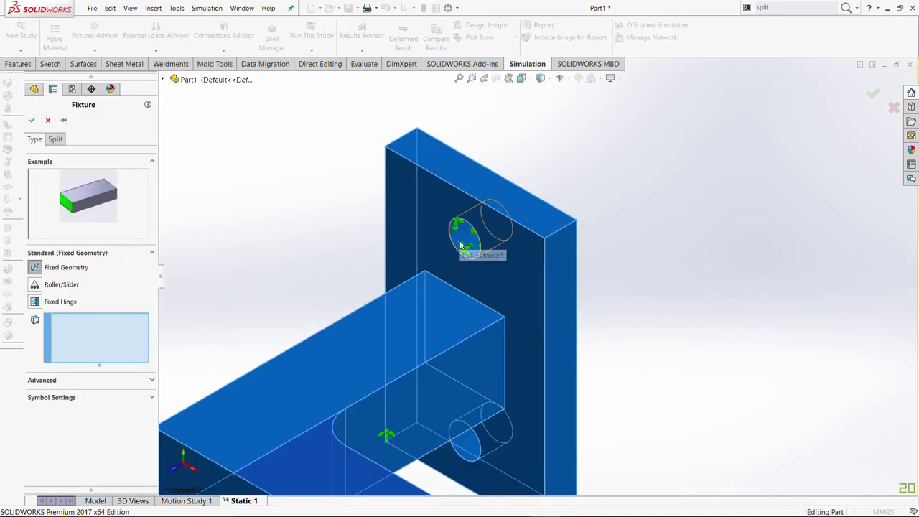
left_click(460, 246)
scroll(485, 395, "down", 5)
left_click(525, 424)
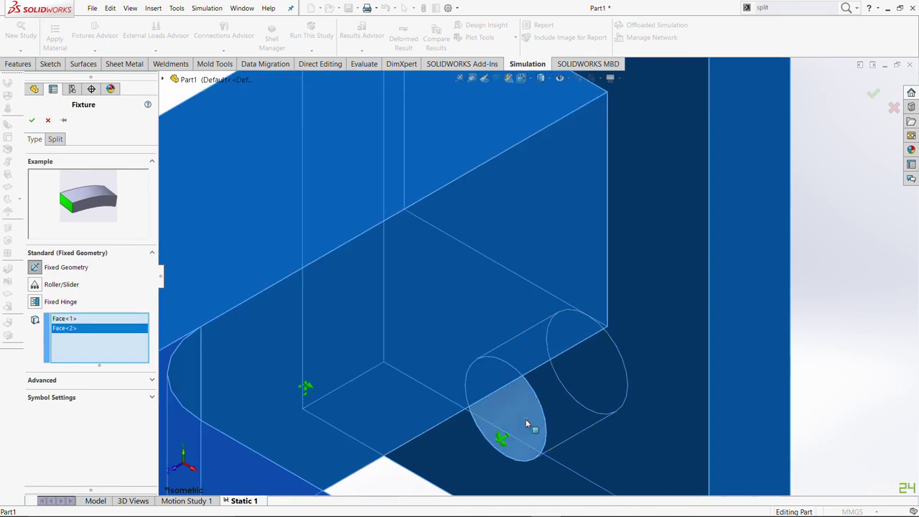
scroll(526, 419, "up", 6)
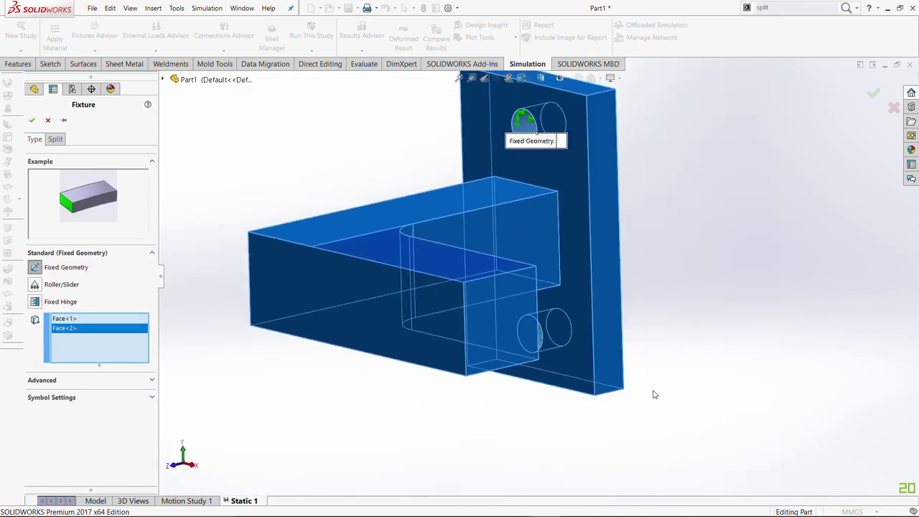
mouse_move(654, 394)
middle_mouse_down()
mouse_move(687, 403)
mouse_move(611, 436)
middle_mouse_up()
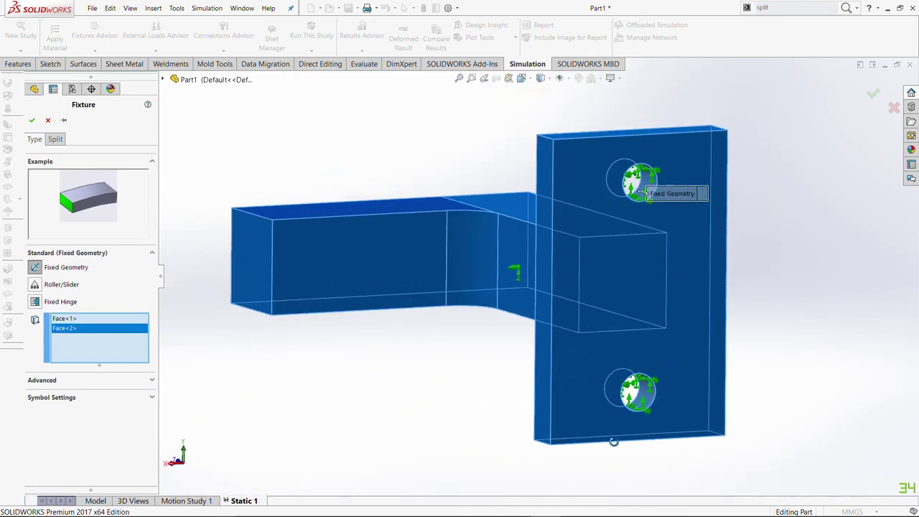
left_click(32, 121)
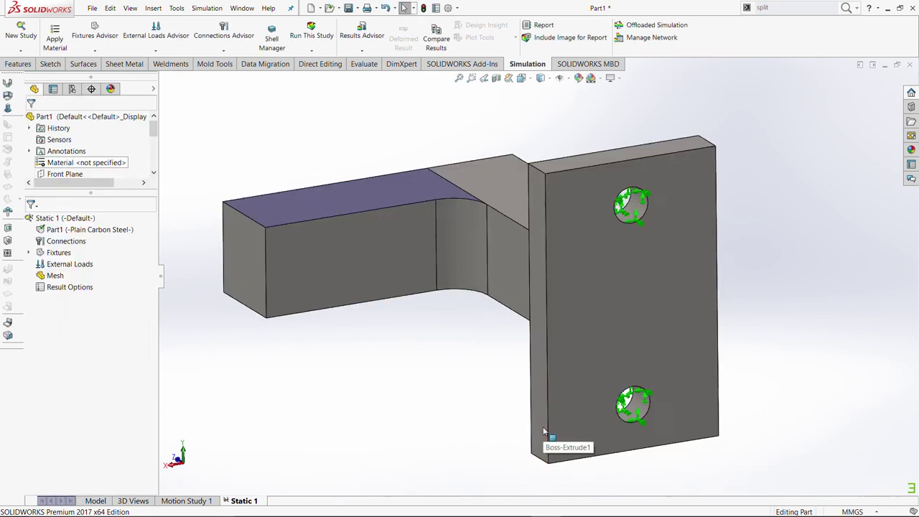
key("ctrl+7")
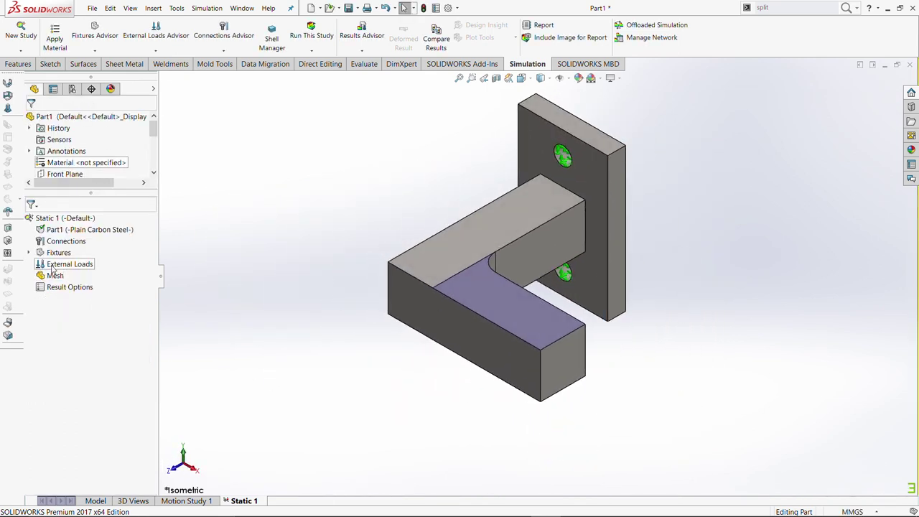
- Apply a 1000 N normal force to the split end face on the arm's top
right_click(52, 265)
left_click(101, 29)
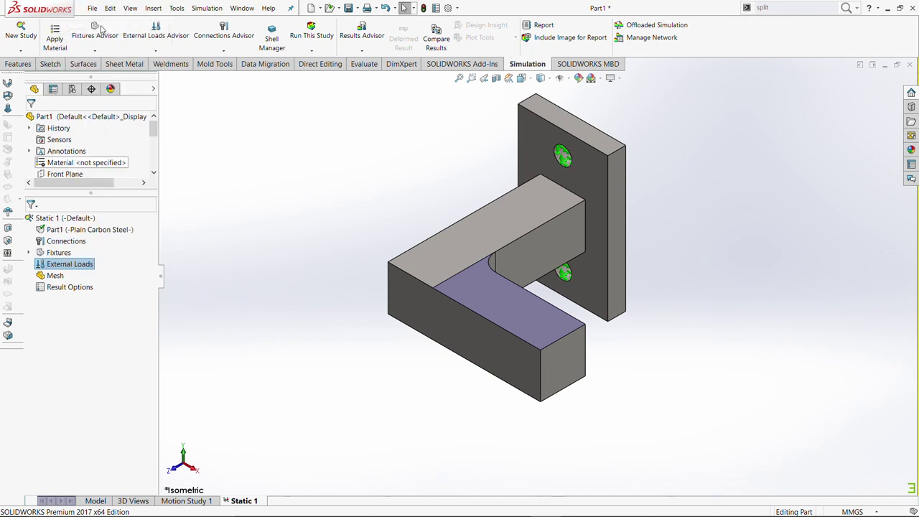
left_click(492, 295)
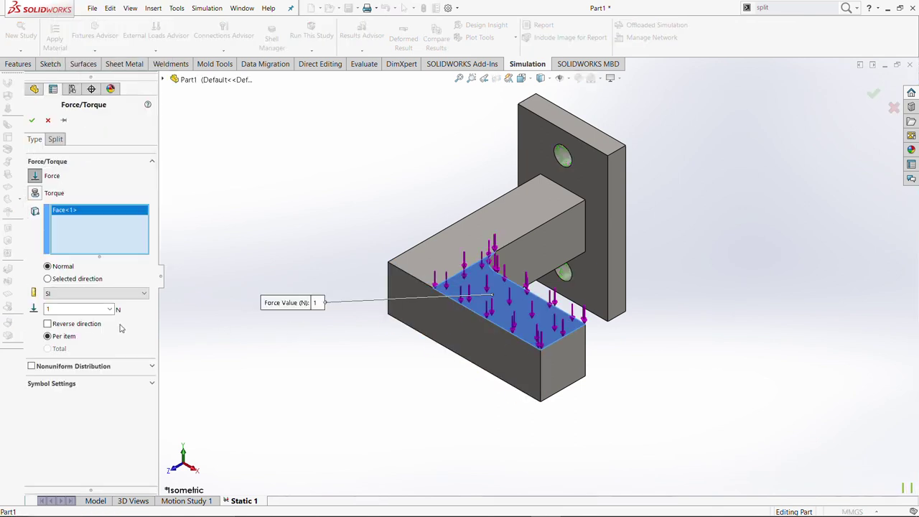
double_click(79, 307)
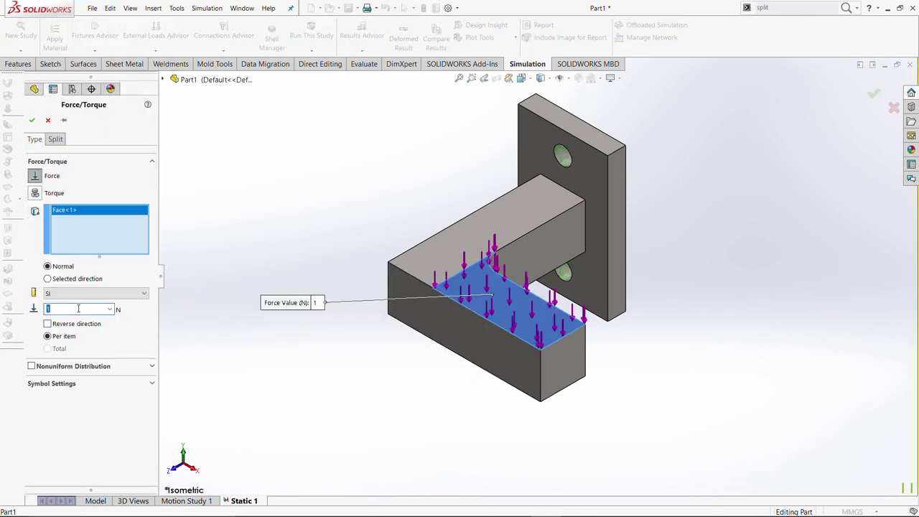
type("1000")
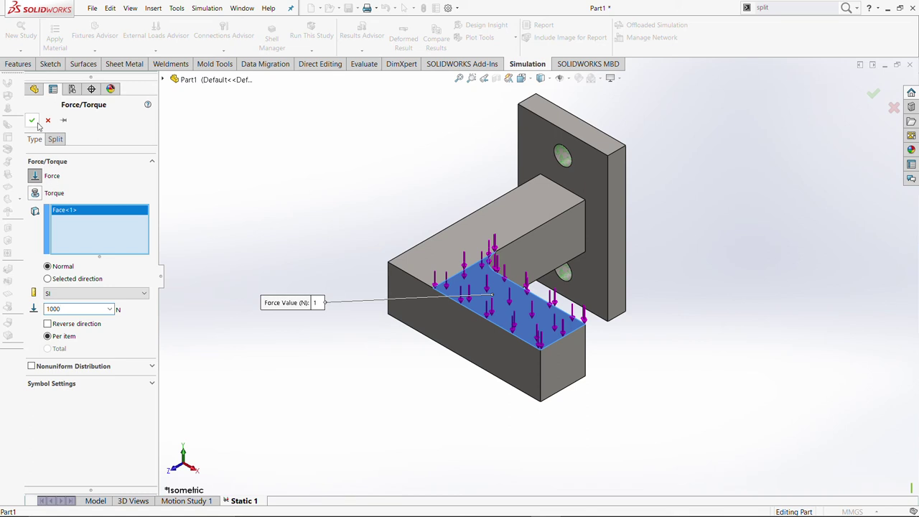
left_click(38, 124)
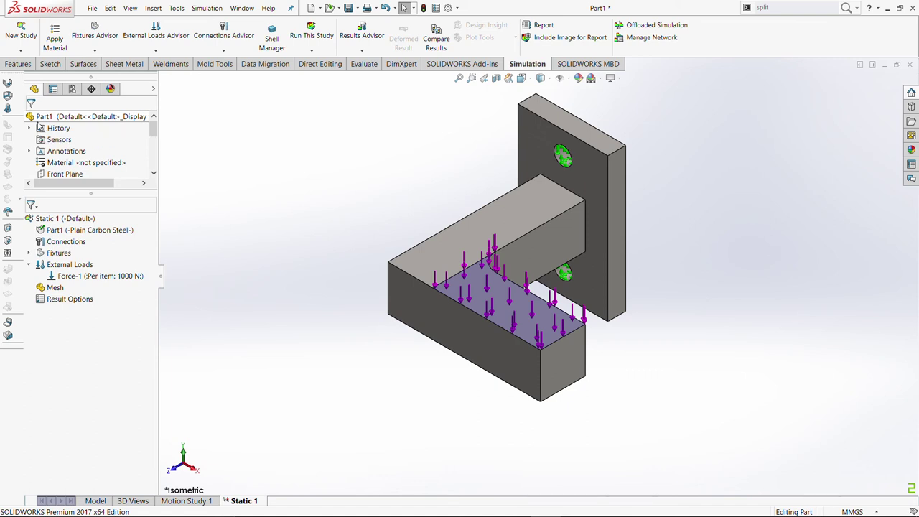
- Mesh the bracket with default settings and run Static 1, giving a 5.015e+007 N/m^2 peak stress
right_click(55, 288)
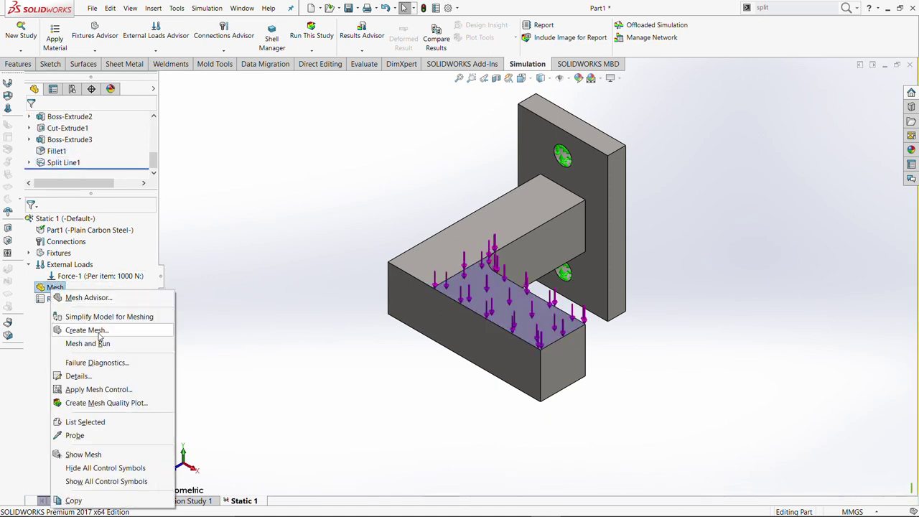
left_click(99, 335)
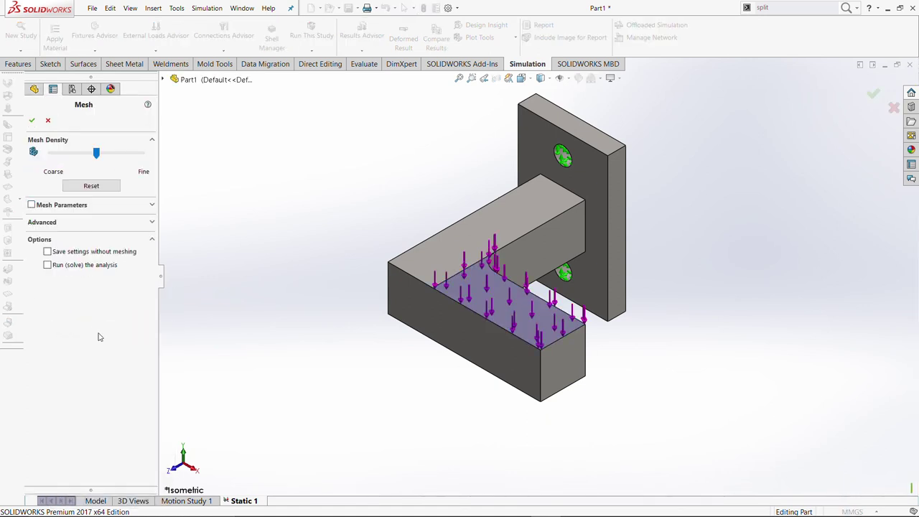
left_click(33, 122)
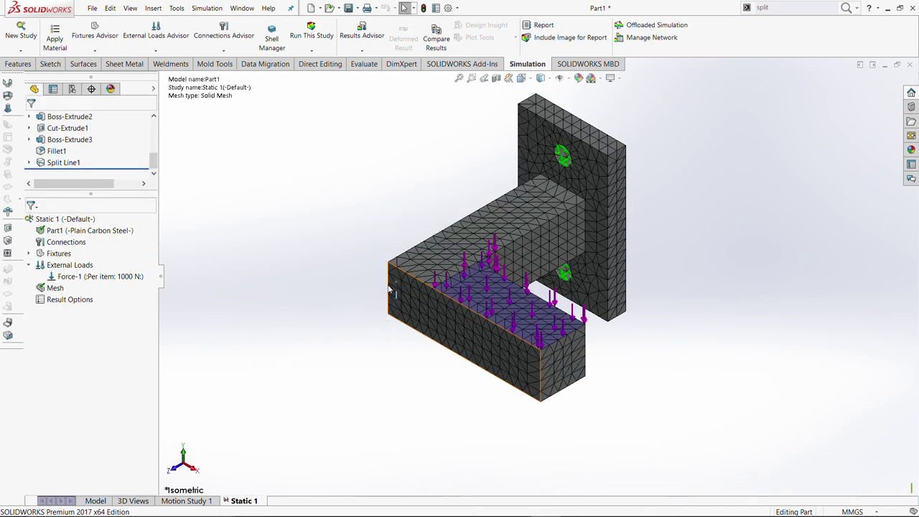
left_click(302, 34)
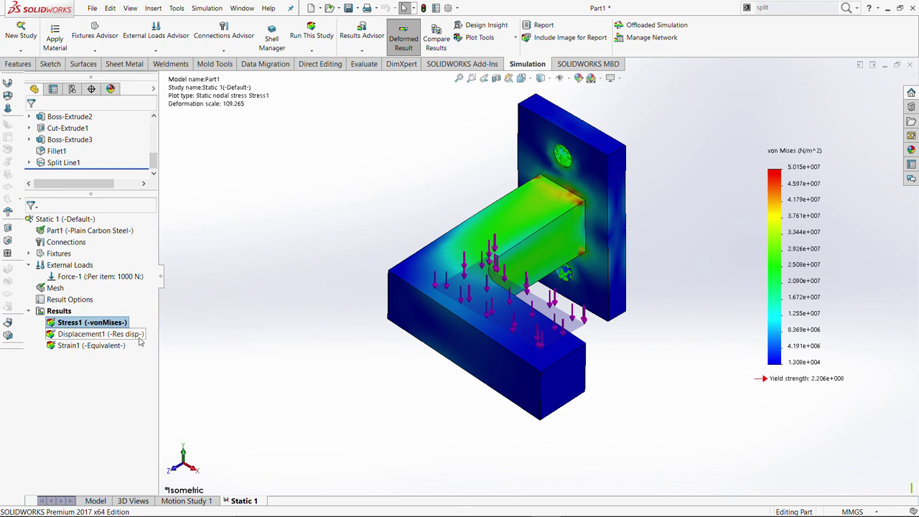
- Inspect the Displacement1 and Strain1 result plots, orbiting the model
double_click(99, 336)
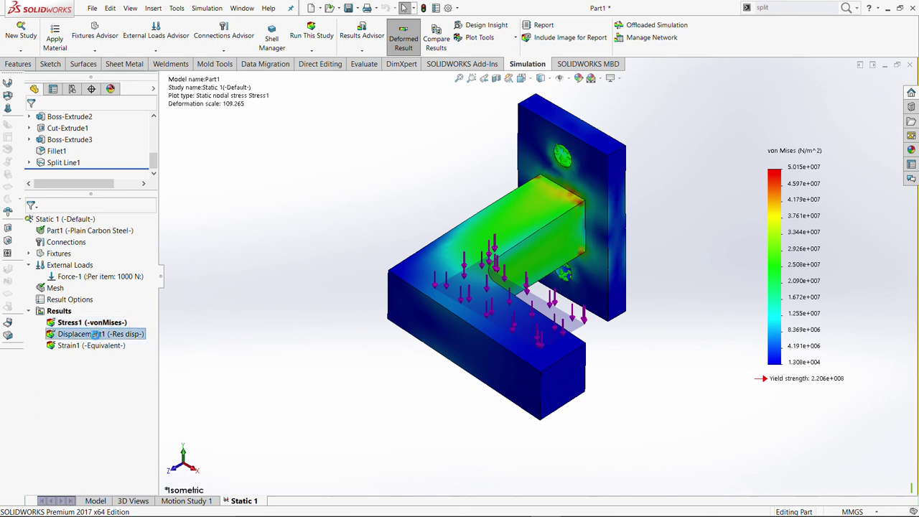
double_click(94, 347)
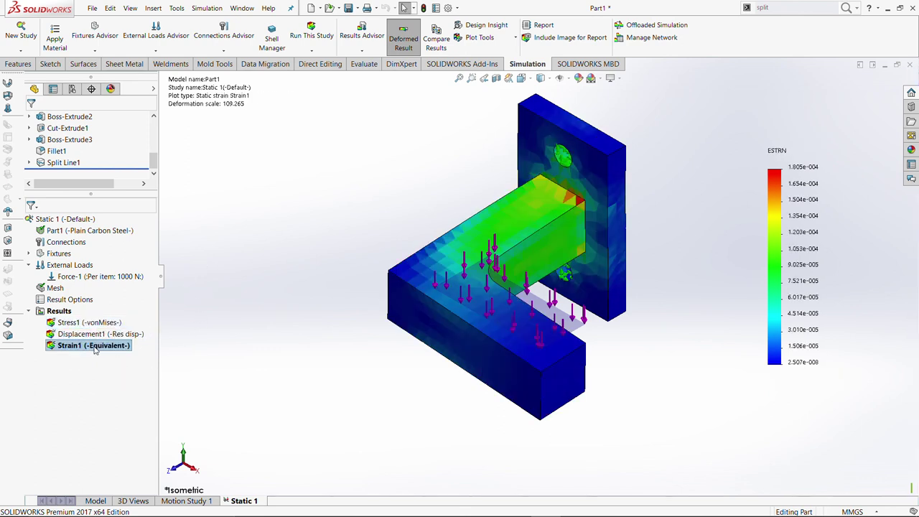
double_click(99, 334)
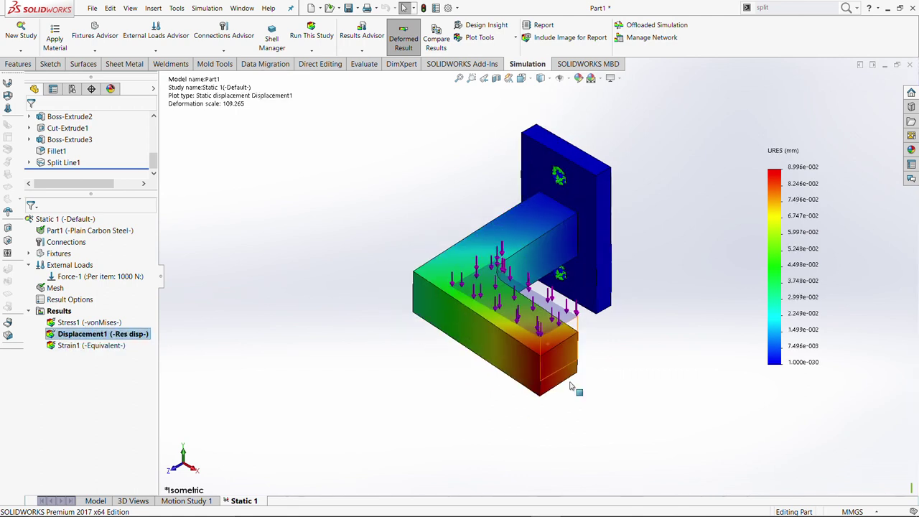
mouse_move(576, 390)
middle_mouse_down()
mouse_move(616, 267)
mouse_move(524, 374)
middle_mouse_up()
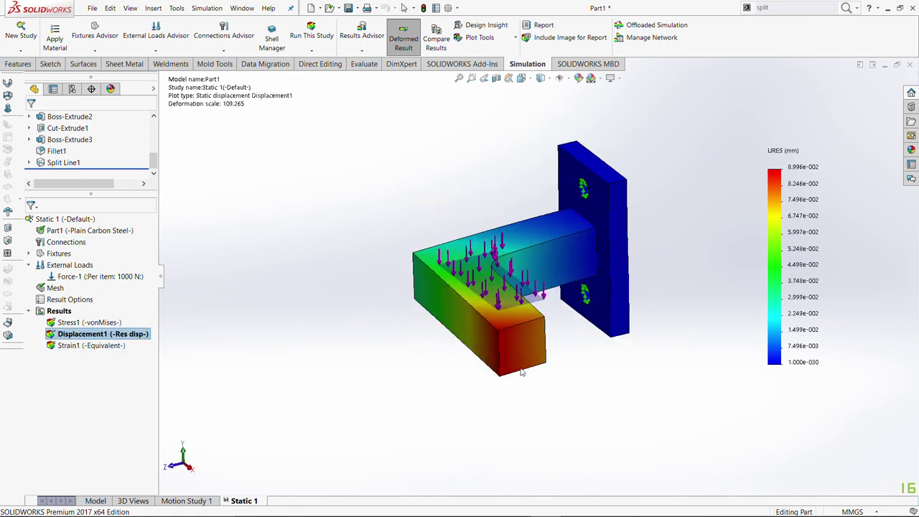
- Return to the Stress1 von Mises plot in isometric view and bring up the Results options
double_click(86, 323)
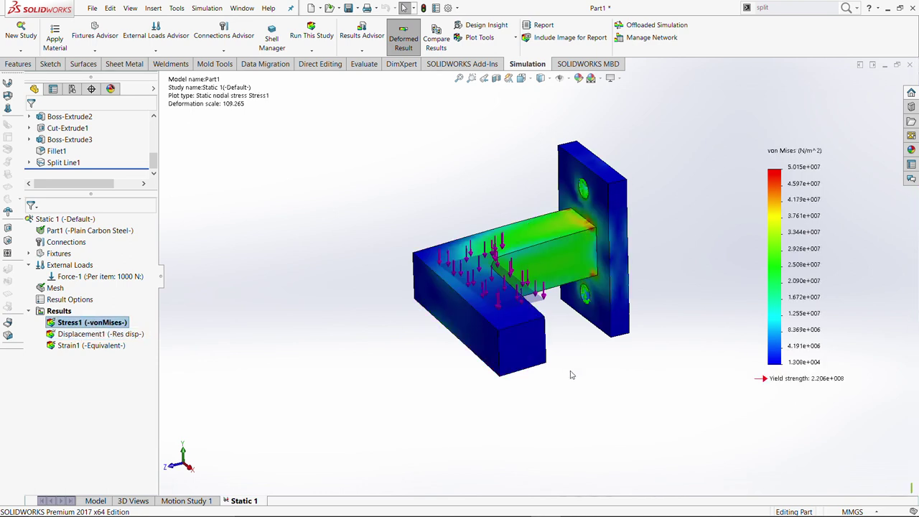
key("ctrl+7")
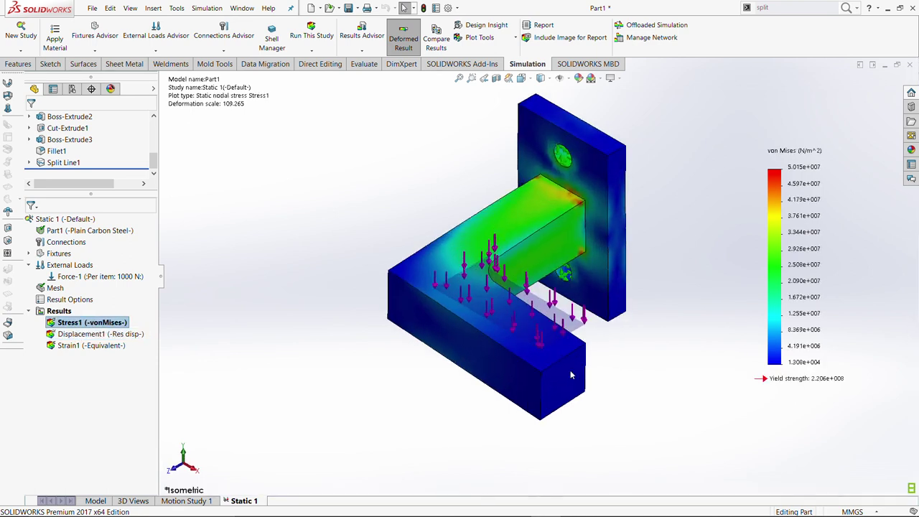
right_click(59, 311)
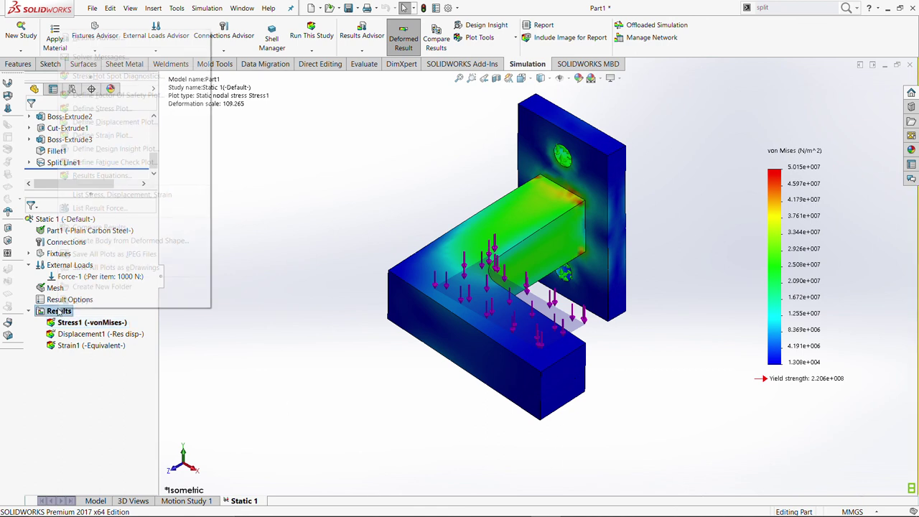